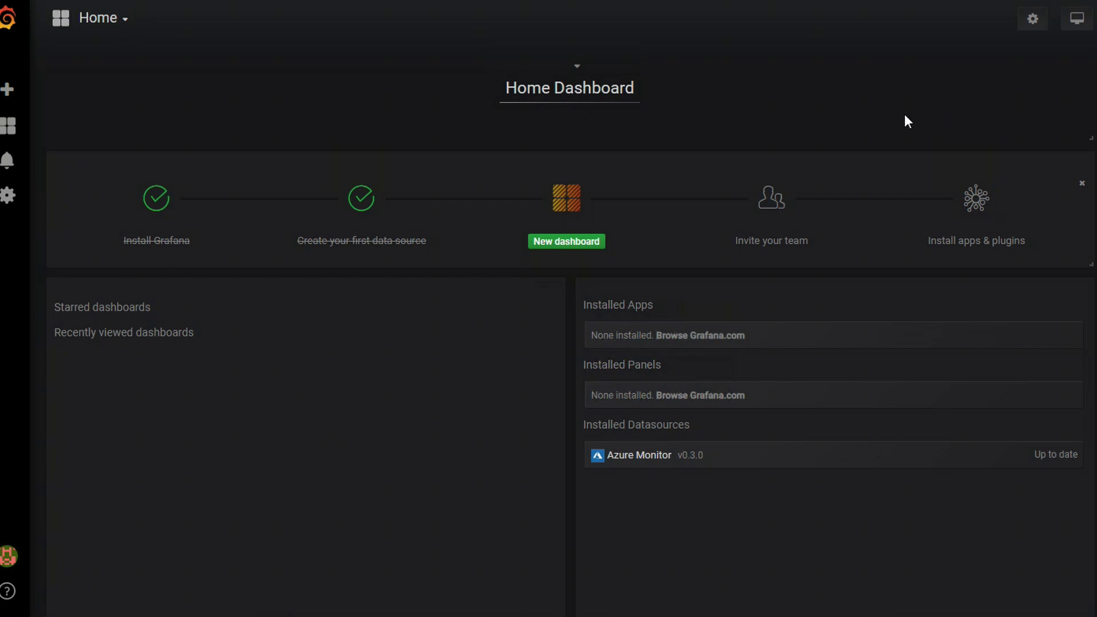
- Create a new dashboard with a Graph panel and open the panel for editing
{"action": "left_click", "coordinate": [8, 90]}
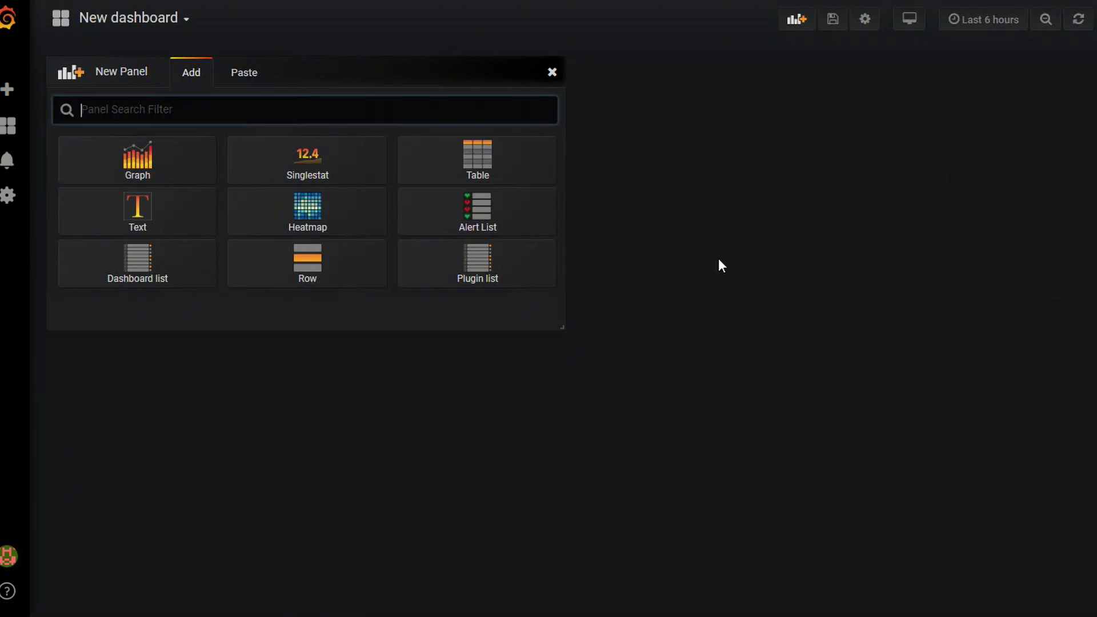
{"action": "left_click", "coordinate": [153, 159]}
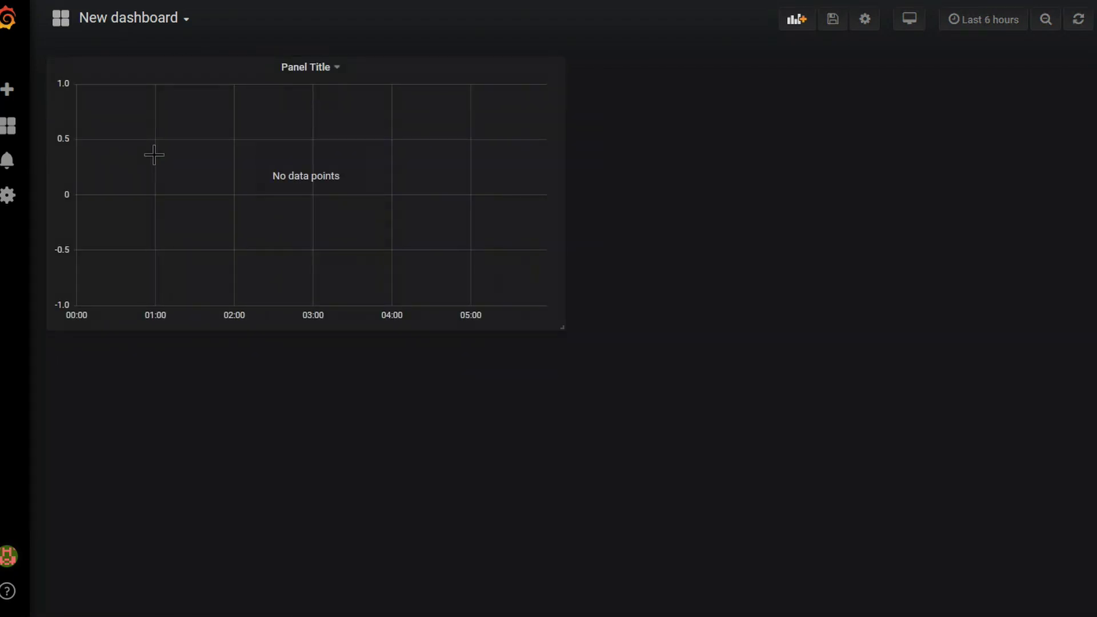
{"action": "left_click", "coordinate": [320, 71]}
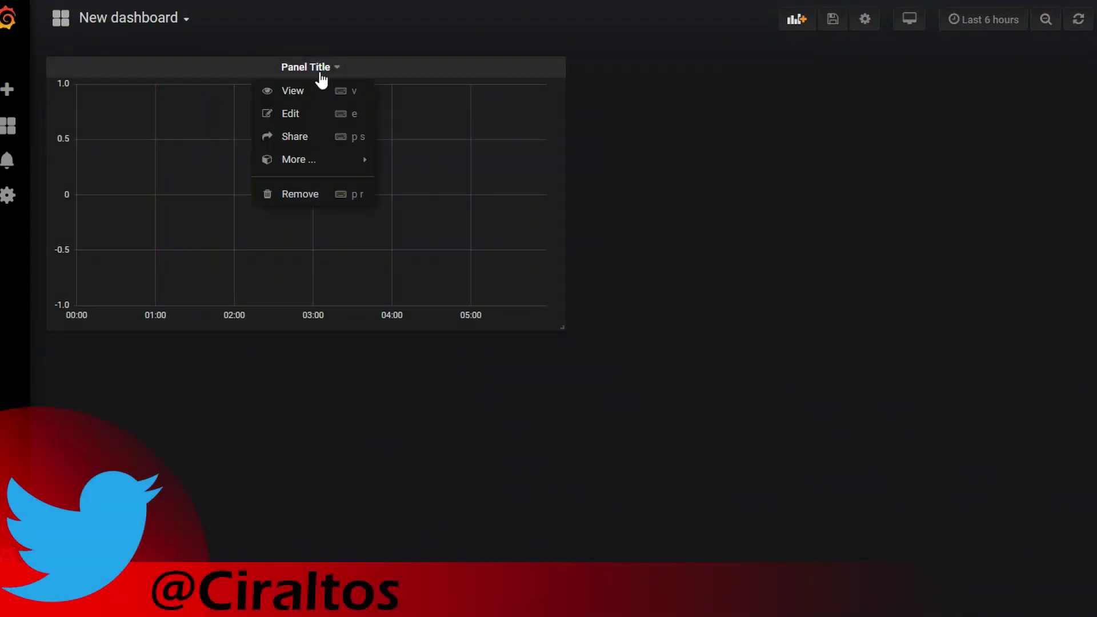
{"action": "left_click", "coordinate": [293, 112]}
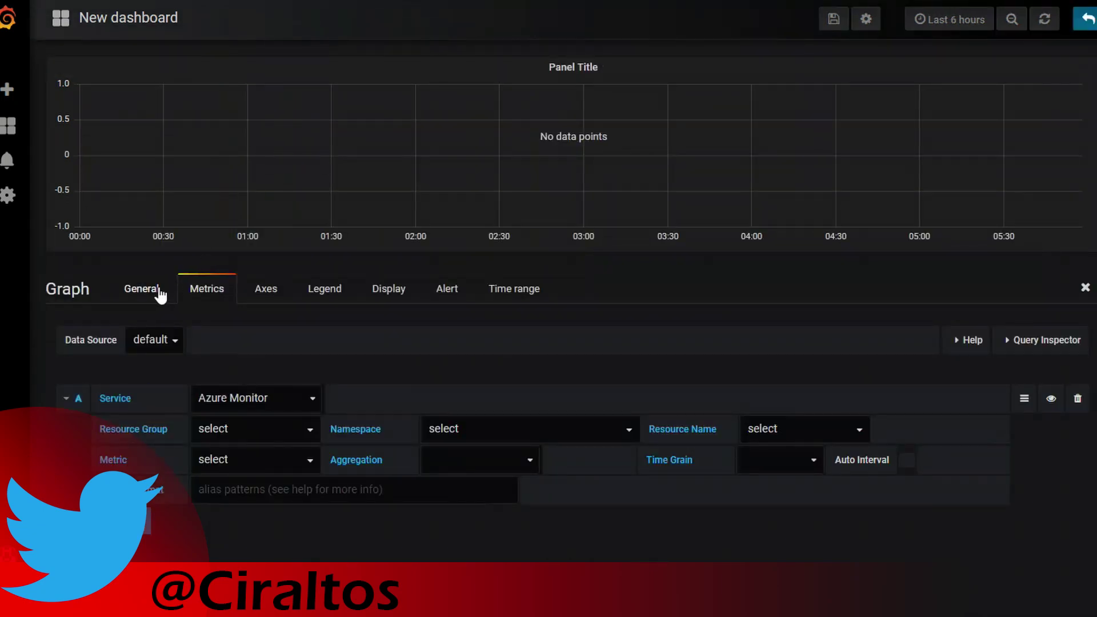
- Title the graph panel '% Processor Time' in its General settings
{"action": "left_click", "coordinate": [150, 293]}
{"action": "left_click", "coordinate": [226, 363]}
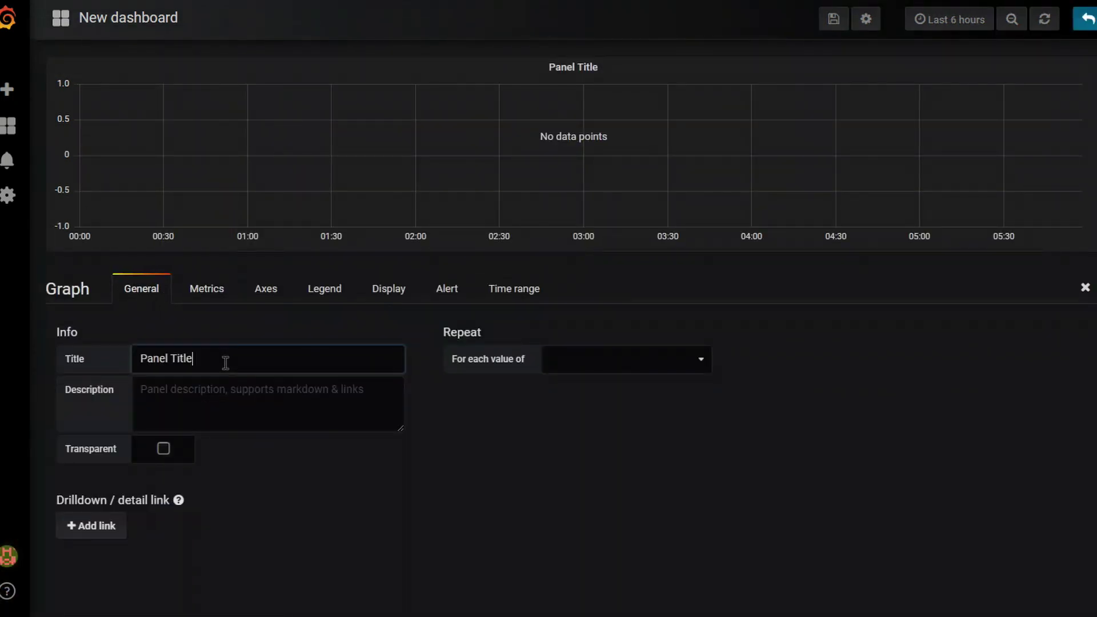
{"action": "key", "text": "ctrl+a"}
{"action": "type", "text": "%"}
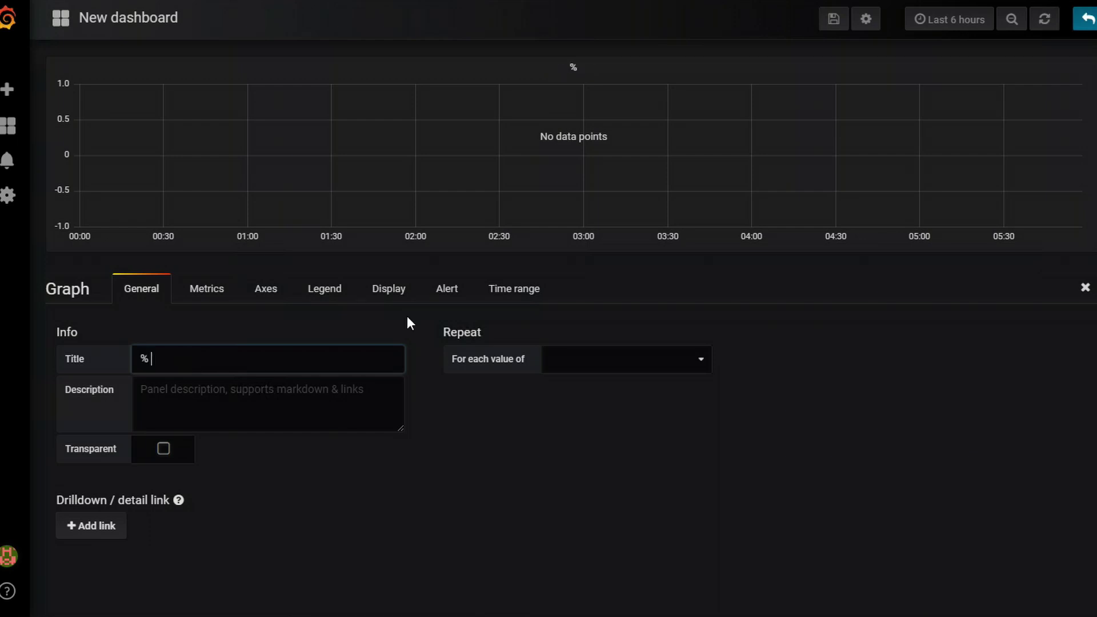
{"action": "type", "text": " Processor Time"}
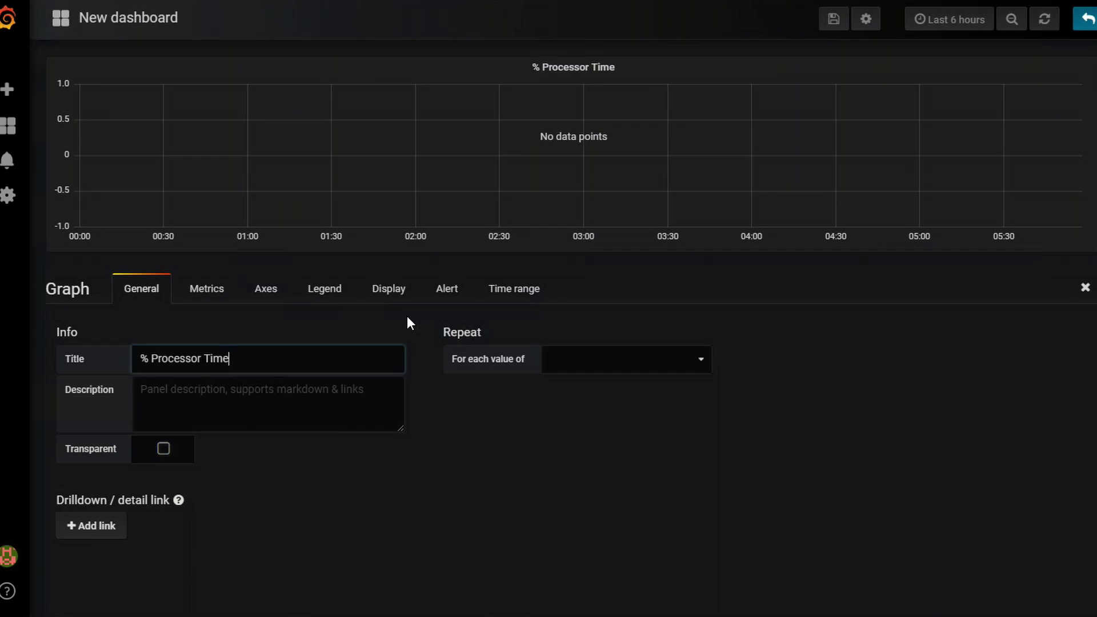
- Point the panel's query at Azure Log Analytics, workspace CiraltosWS
{"action": "left_click", "coordinate": [209, 293]}
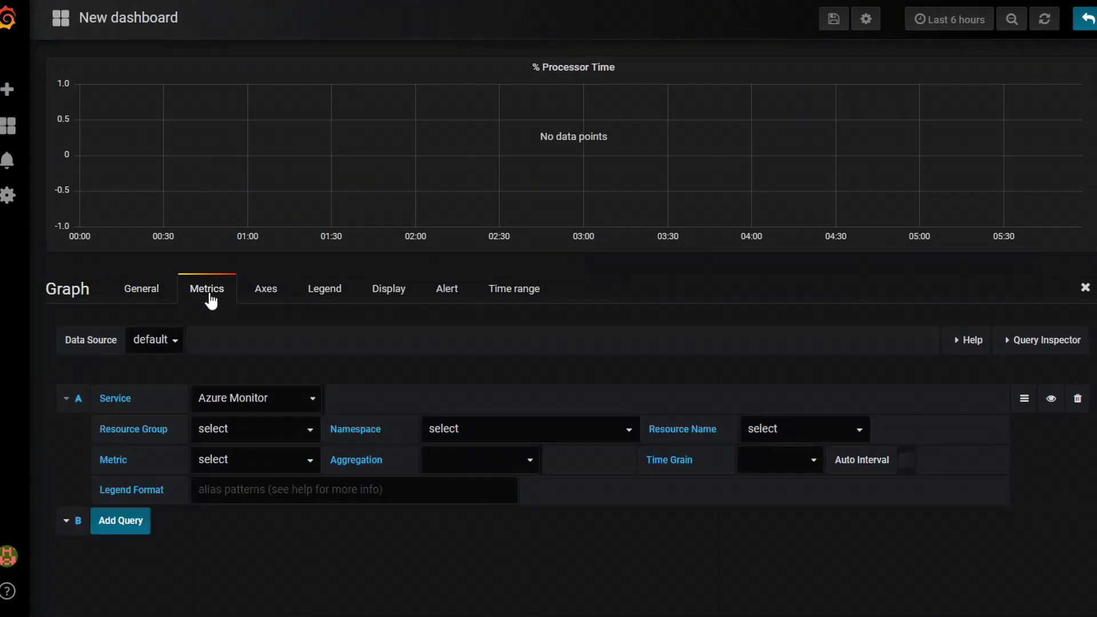
{"action": "left_click", "coordinate": [311, 400]}
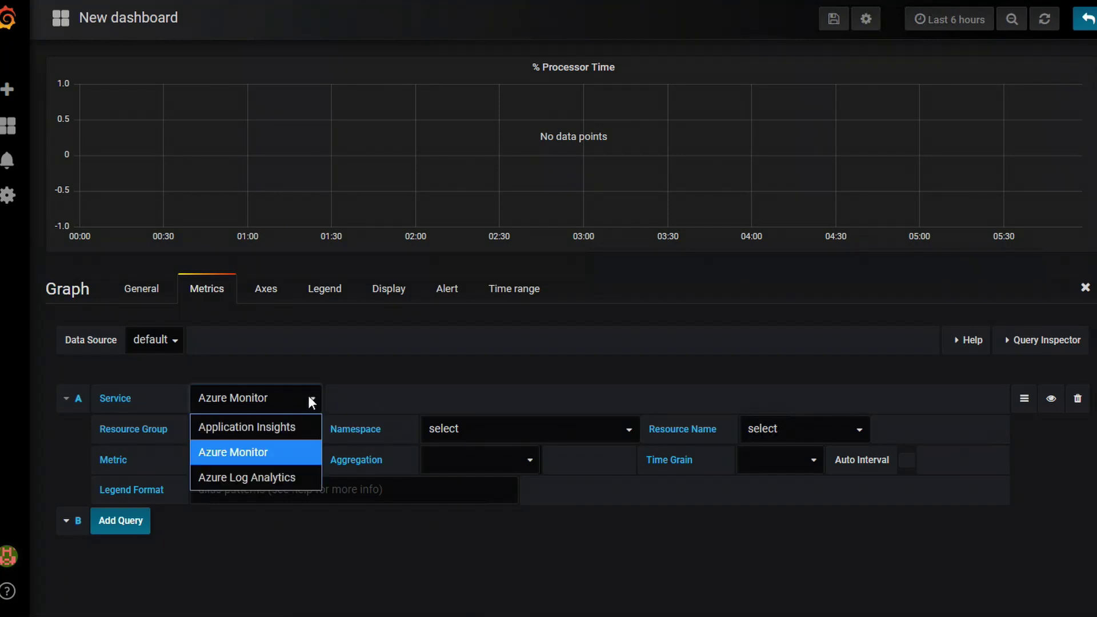
{"action": "left_click", "coordinate": [267, 483]}
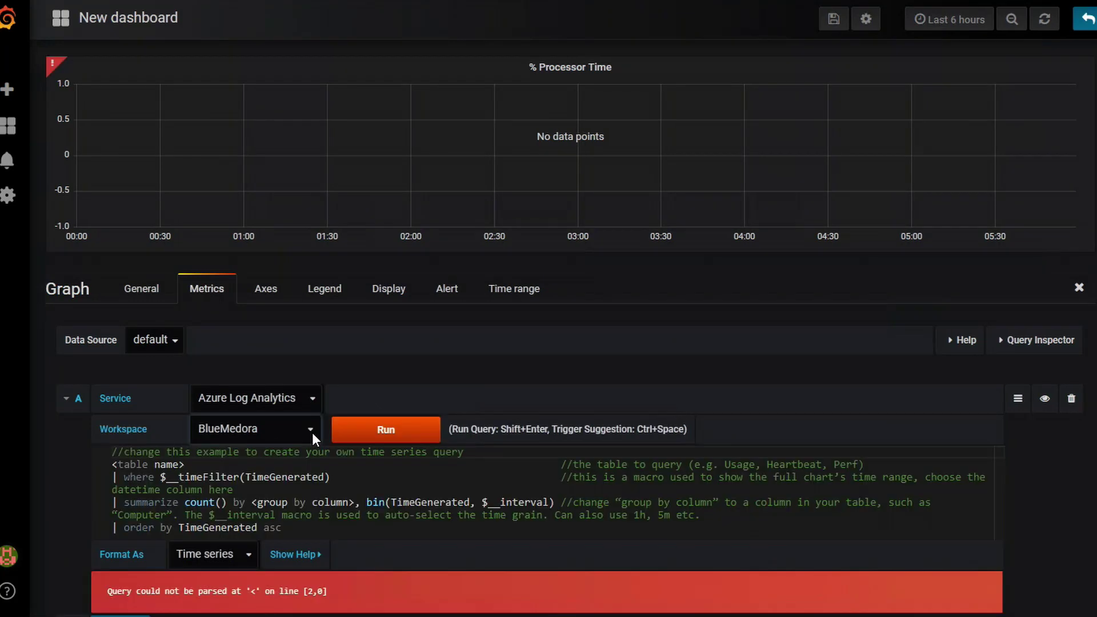
{"action": "left_click", "coordinate": [311, 430]}
{"action": "left_click", "coordinate": [277, 479]}
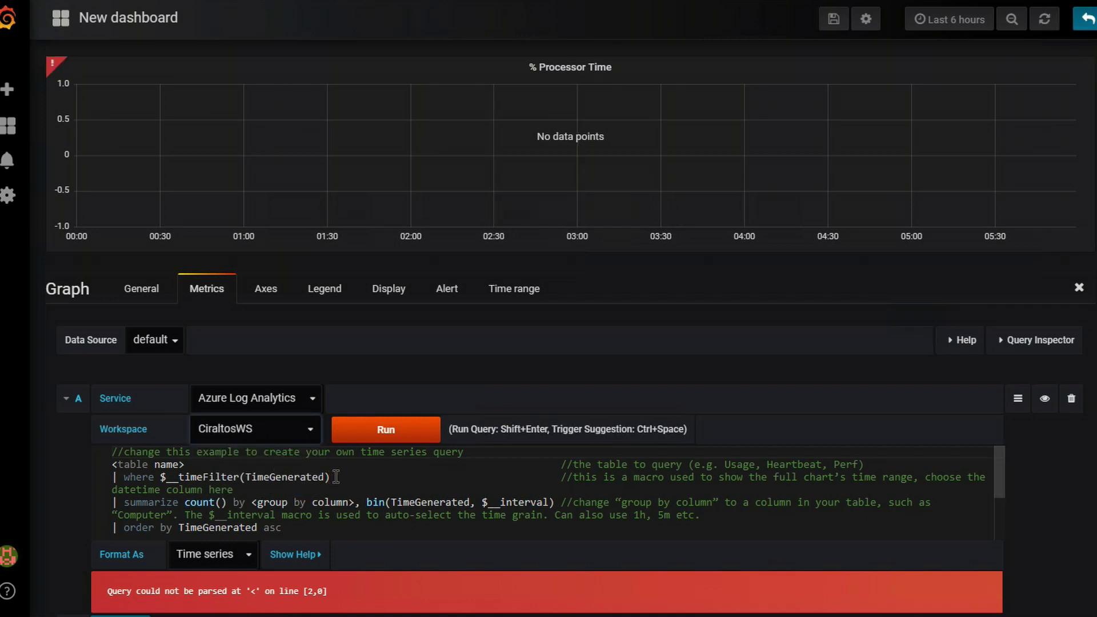
- Replace the sample query with the prepared Perf query and delete its render timechart line
{"action": "left_click", "coordinate": [357, 478]}
{"action": "key", "text": "ctrl+a"}
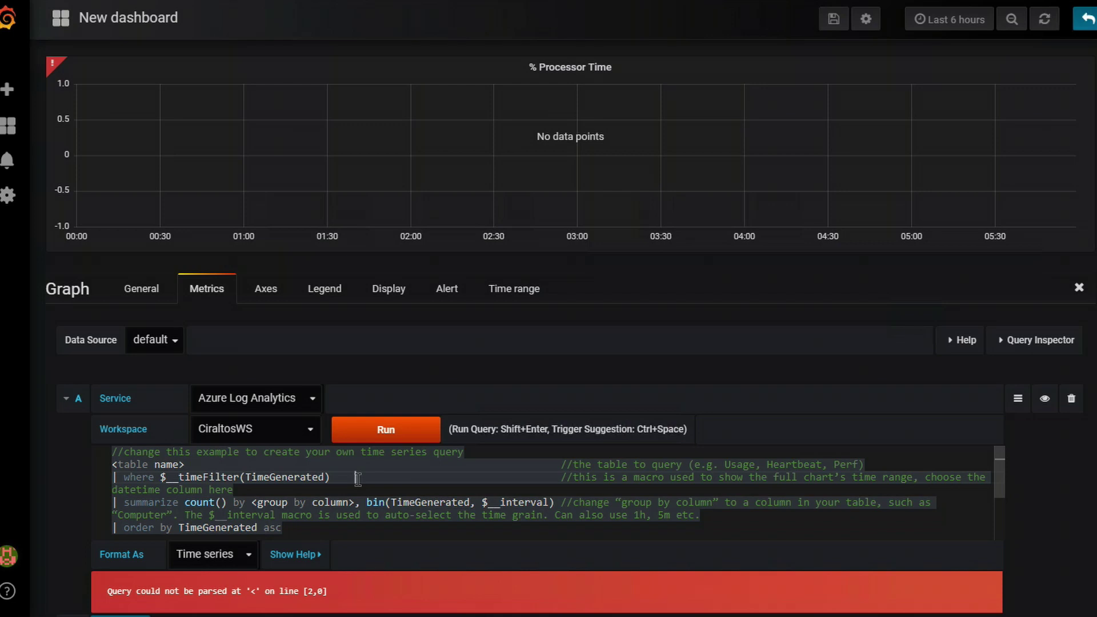
{"action": "key", "text": "ctrl+a"}
{"action": "key", "text": "BackSpace"}
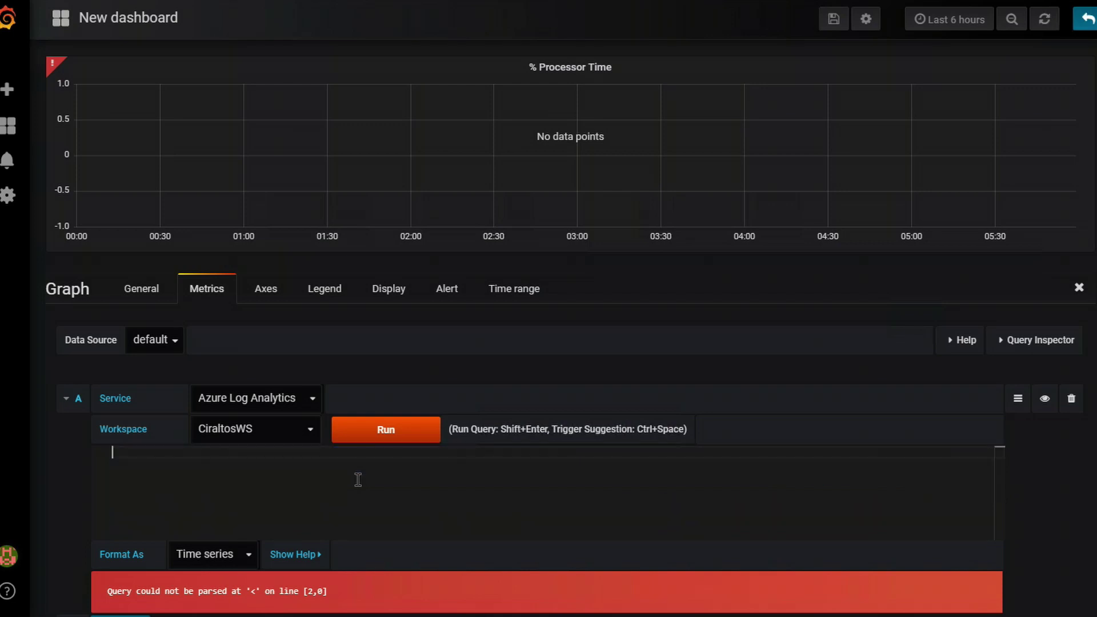
{"action": "right_click", "coordinate": [557, 487]}
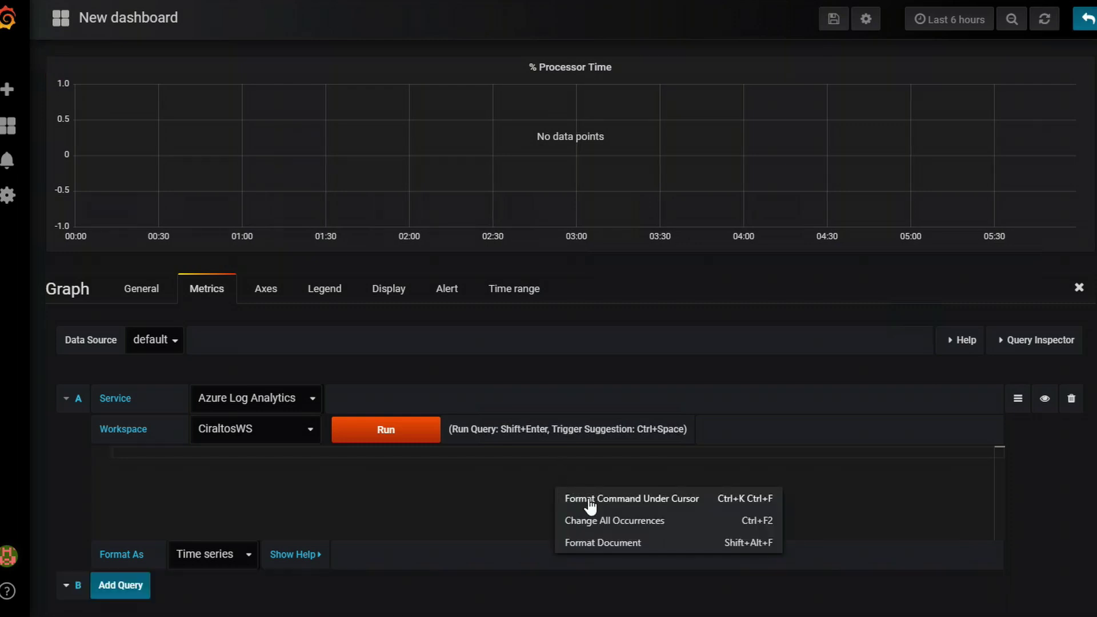
{"action": "type", "text": "Perf | where ObjectName == \"Processor\" and CounterName == \"% Processor Time\" and InstanceName == \"_Total\" | summarize avg(CounterValue) by bin(TimeGenerated, 5m), Computer | sort by TimeGenerated asc, Computer asc | render timechart"}
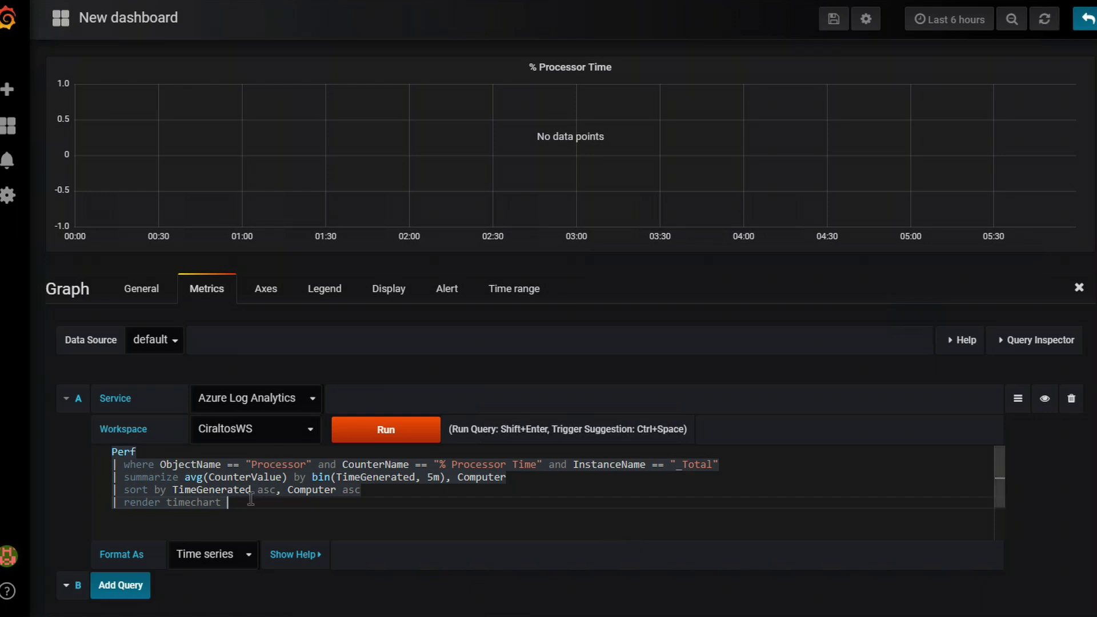
{"action": "left_click_drag", "start_coordinate": [252, 502], "coordinate": [96, 508]}
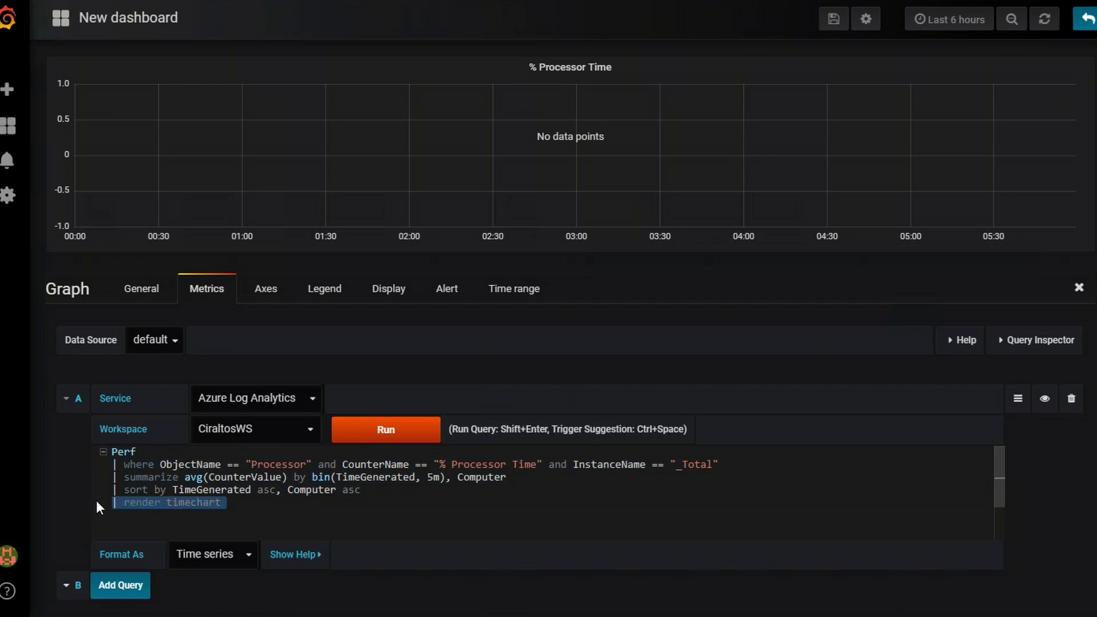
{"action": "key", "text": "BackSpace"}
{"action": "key", "text": "BackSpace"}
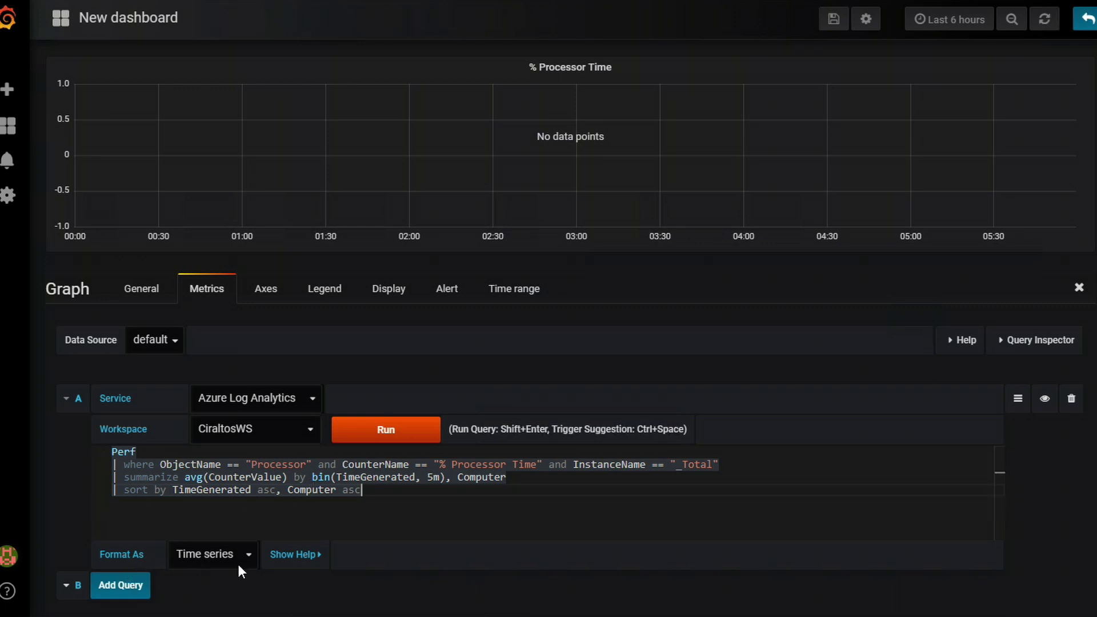
- Run the Perf query to plot % Processor Time for each computer
{"action": "left_click", "coordinate": [377, 429]}
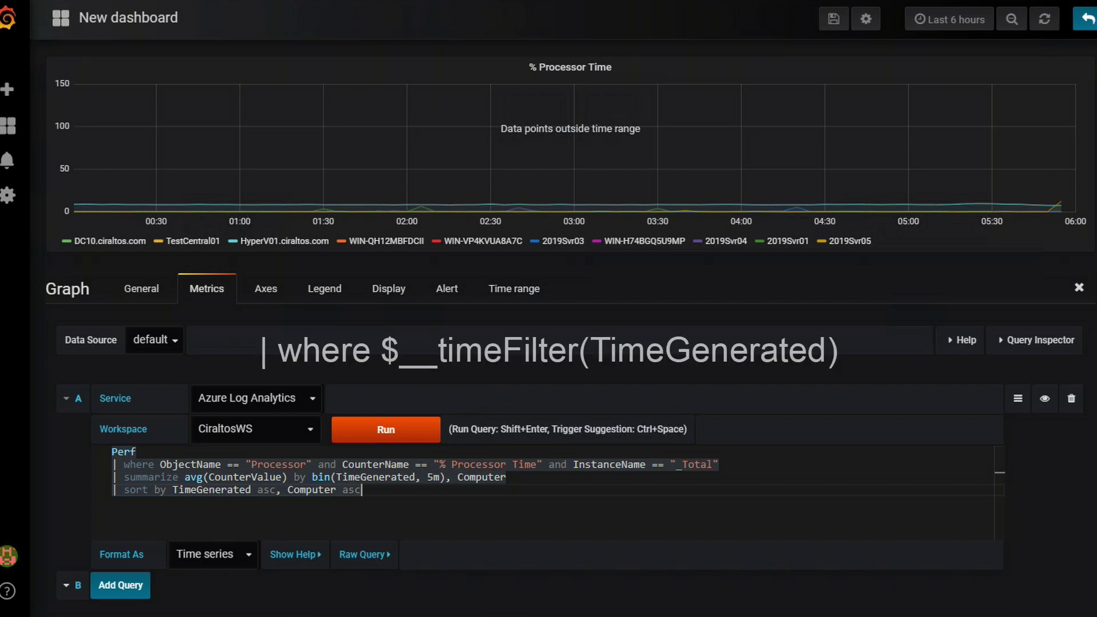
- Add '| where $__timeFilter(TimeGenerated)' on a new line after Perf and rerun the query
{"action": "left_click", "coordinate": [148, 453]}
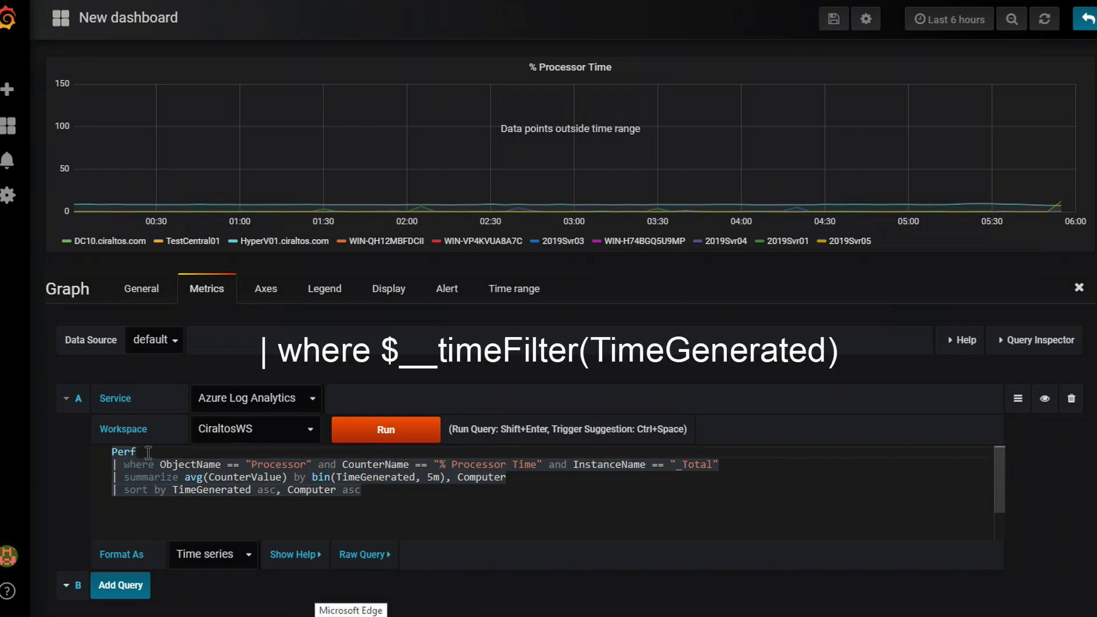
{"action": "key", "text": "Return"}
{"action": "type", "text": "| where $__timeFilter(TimeGenerated)"}
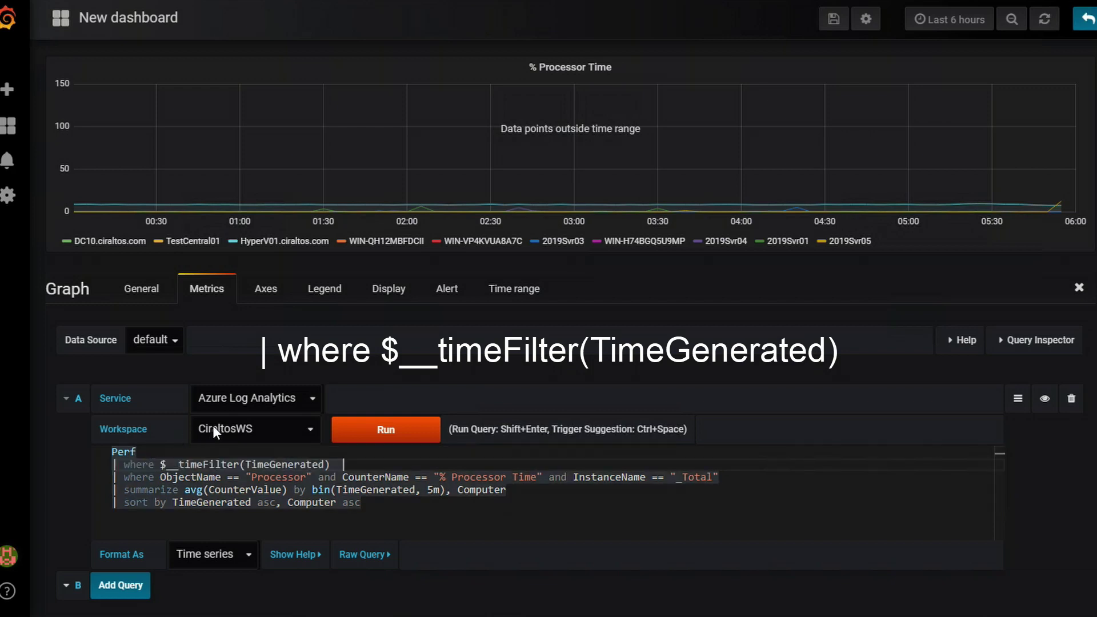
{"action": "left_click", "coordinate": [392, 434]}
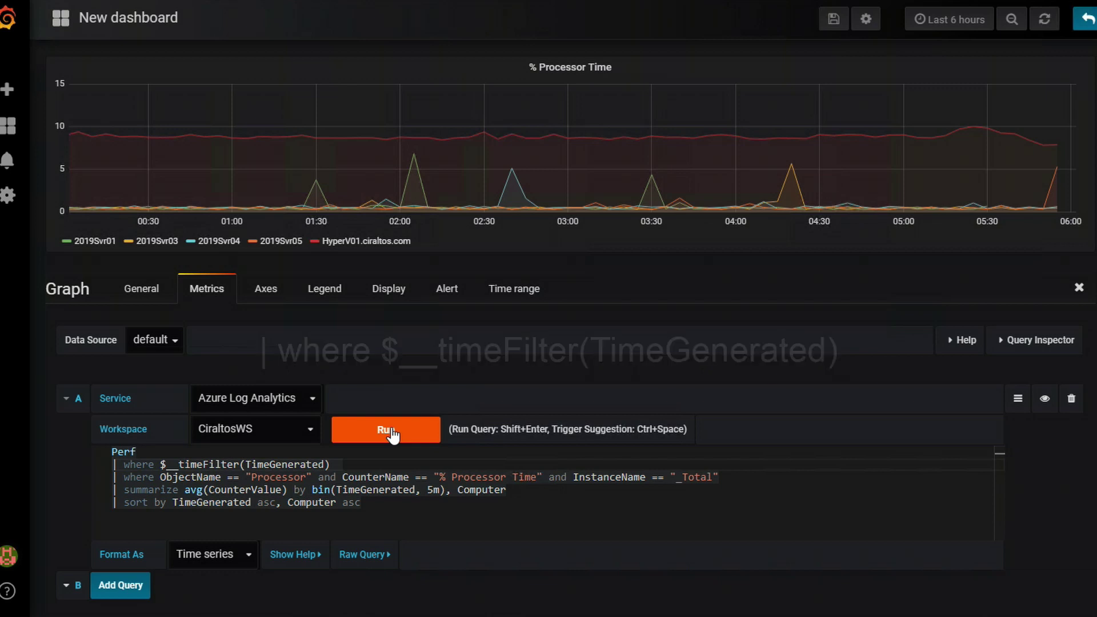
{"action": "mouse_move", "coordinate": [39, 142]}
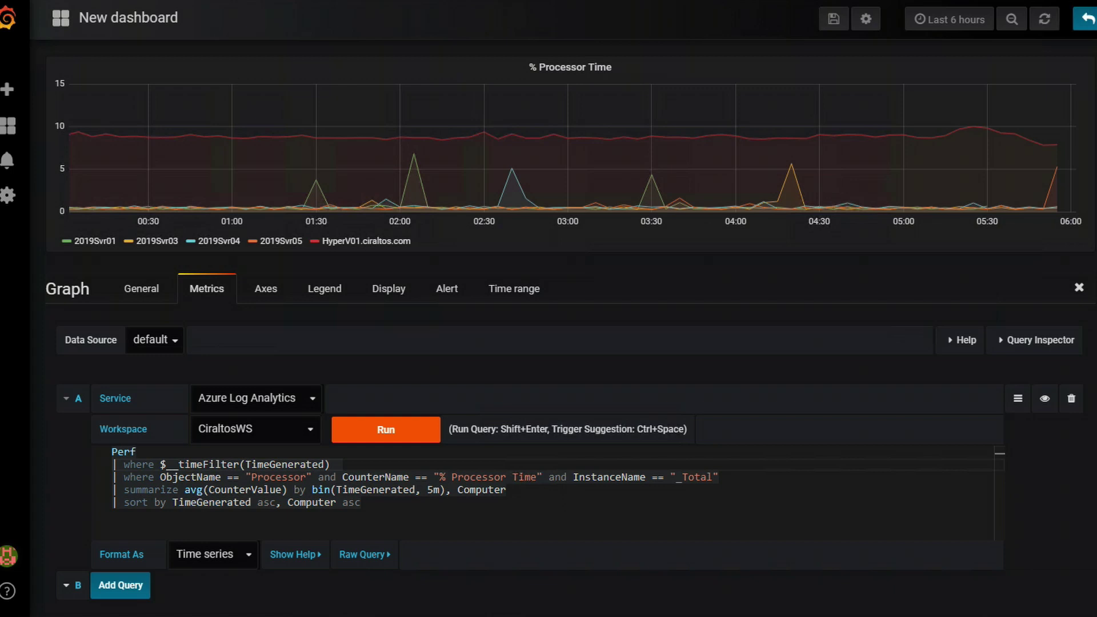
- Set the left Y axis unit to percent (0-100)
{"action": "left_click", "coordinate": [720, 391]}
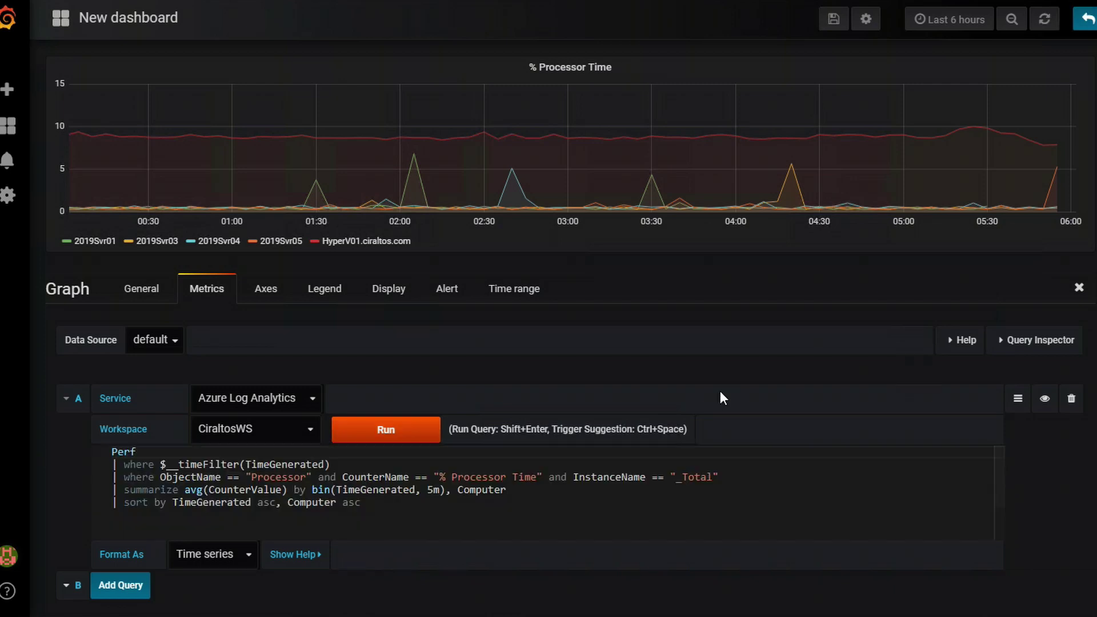
{"action": "left_click", "coordinate": [273, 294]}
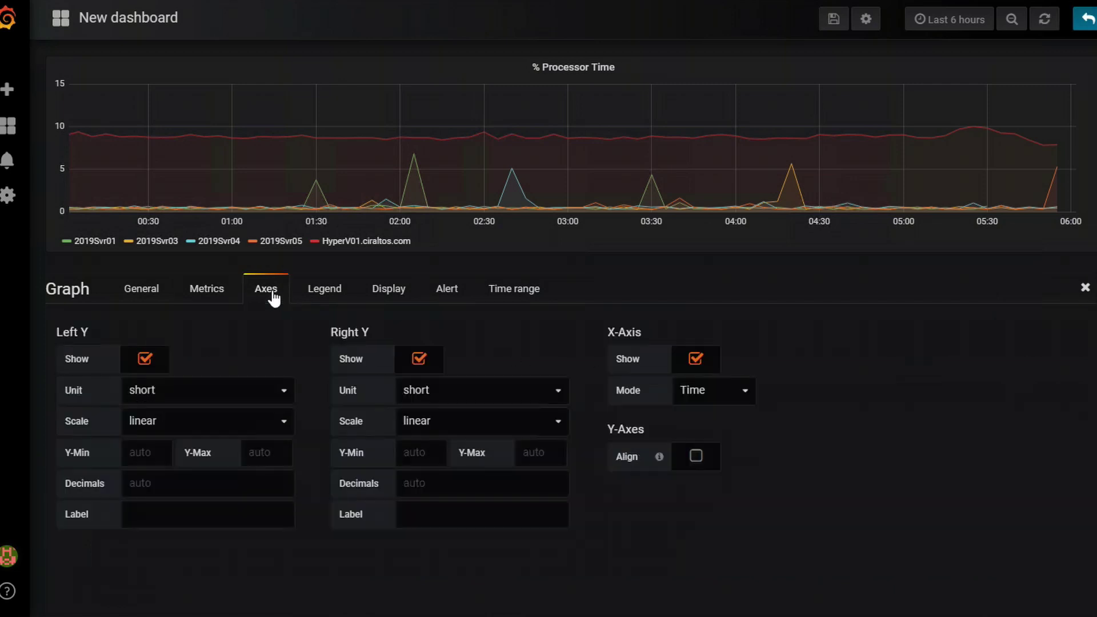
{"action": "left_click", "coordinate": [286, 393]}
{"action": "mouse_move", "coordinate": [204, 428]}
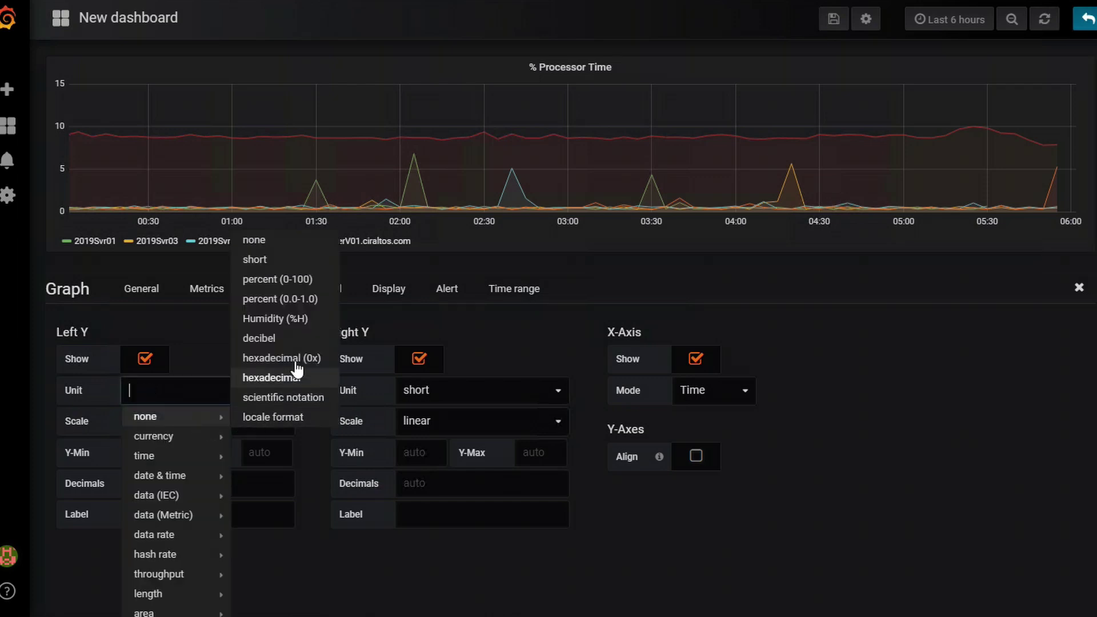
{"action": "left_click", "coordinate": [296, 280]}
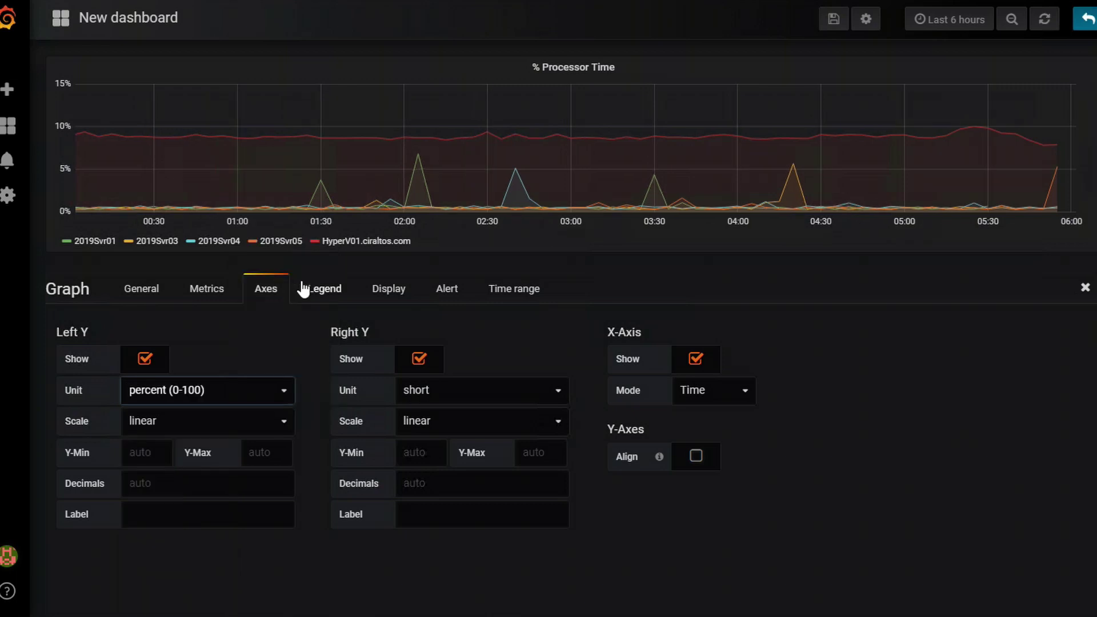
{"action": "mouse_move", "coordinate": [7, 89]}
- Give the left Y axis a minimum of 1 and maximum of 100, then return to the dashboard
{"action": "left_click", "coordinate": [152, 452]}
{"action": "type", "text": "1"}
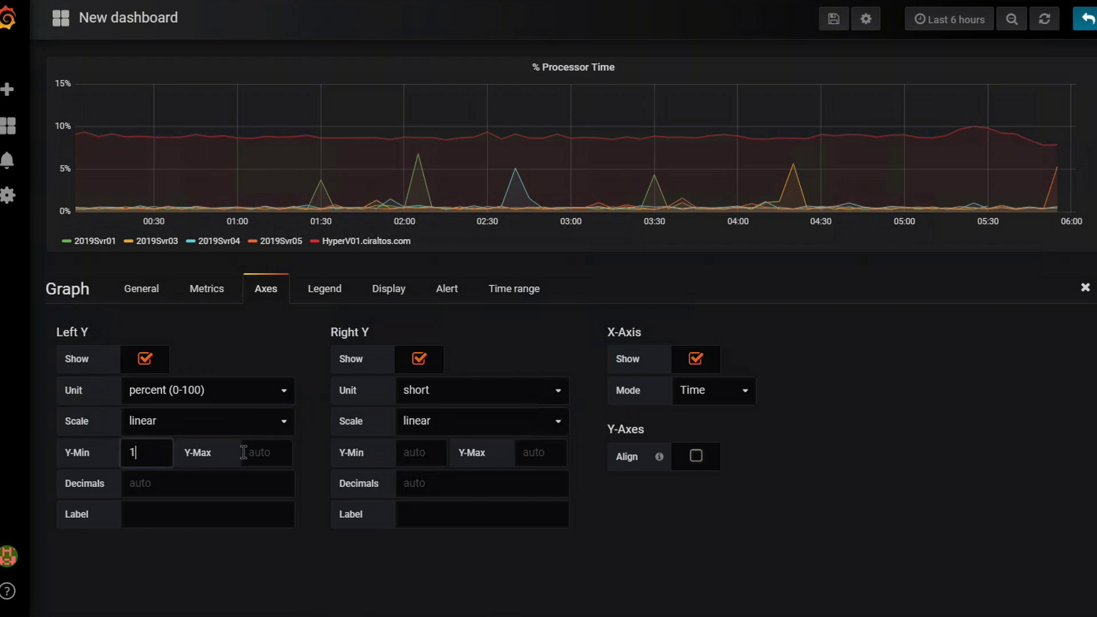
{"action": "left_click", "coordinate": [260, 454]}
{"action": "type", "text": "1"}
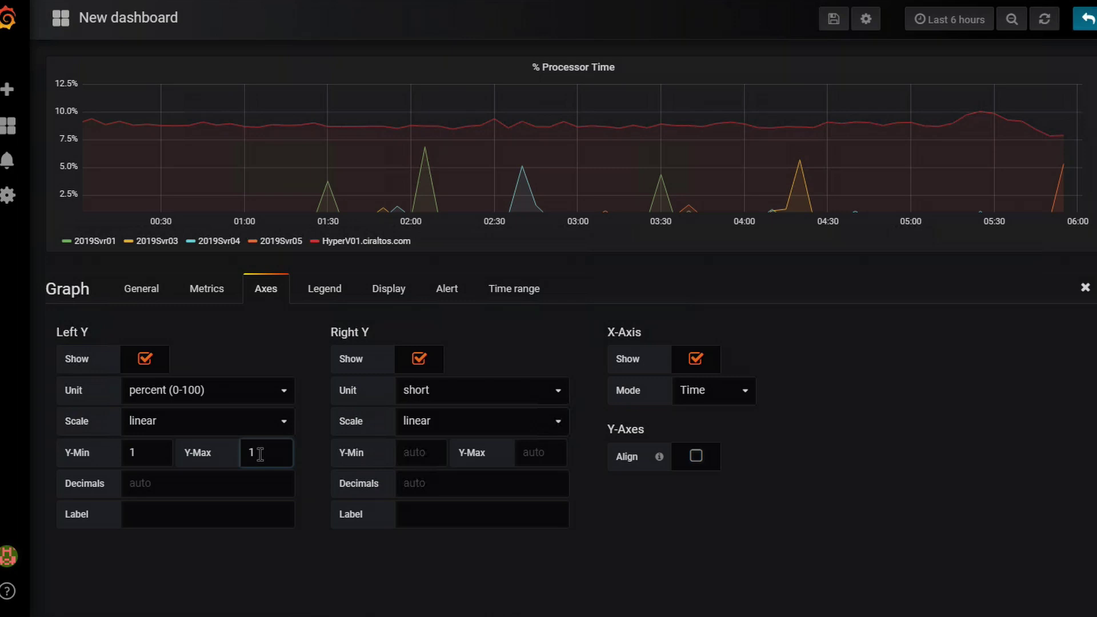
{"action": "type", "text": "00"}
{"action": "key", "text": "Tab"}
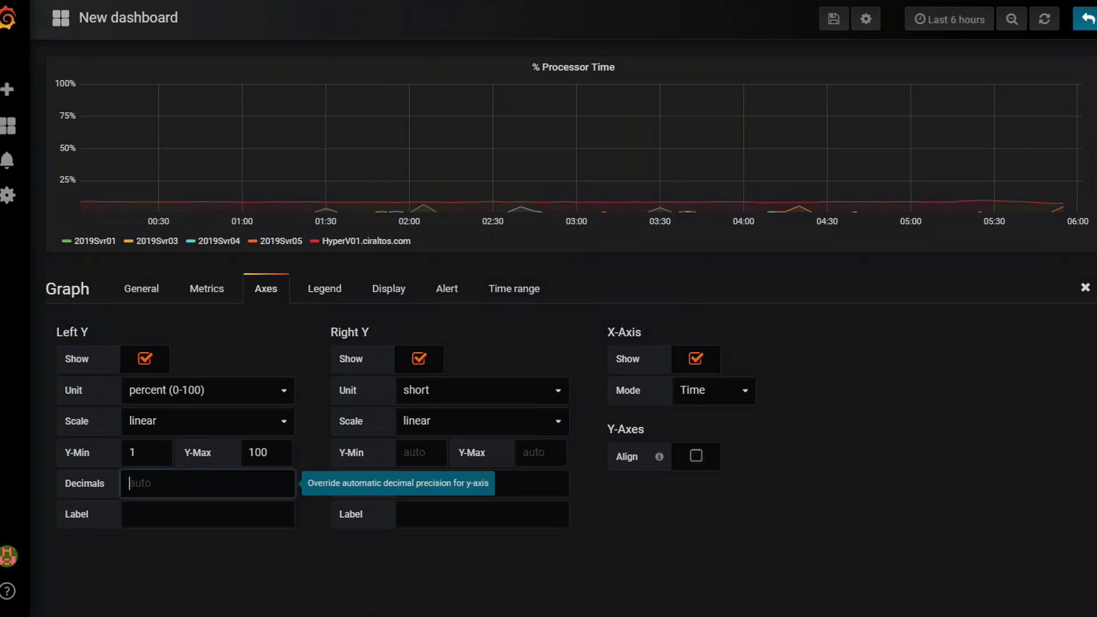
{"action": "left_click", "coordinate": [1085, 288]}
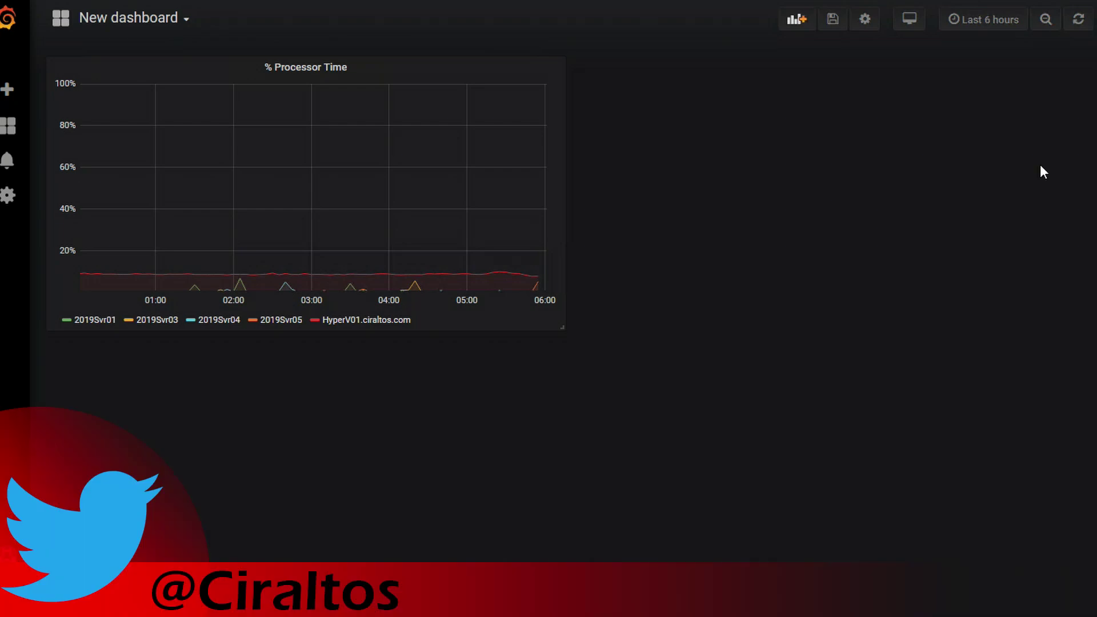
- Save the dashboard as 'Sample Dashboard' in the General folder
{"action": "left_click", "coordinate": [833, 23]}
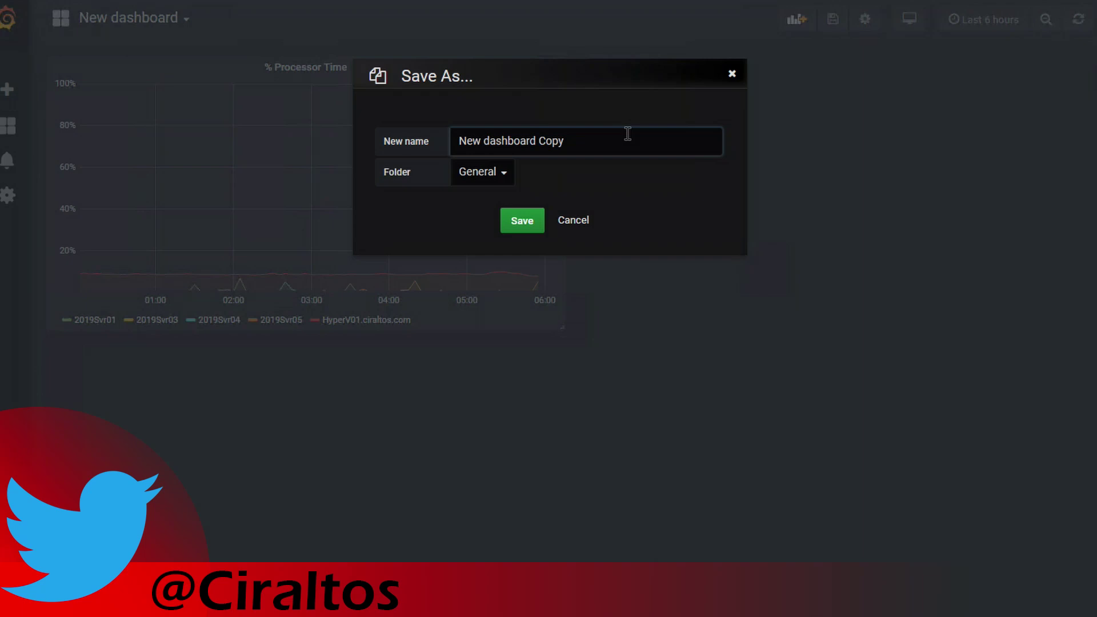
{"action": "left_click_drag", "start_coordinate": [564, 142], "coordinate": [454, 141]}
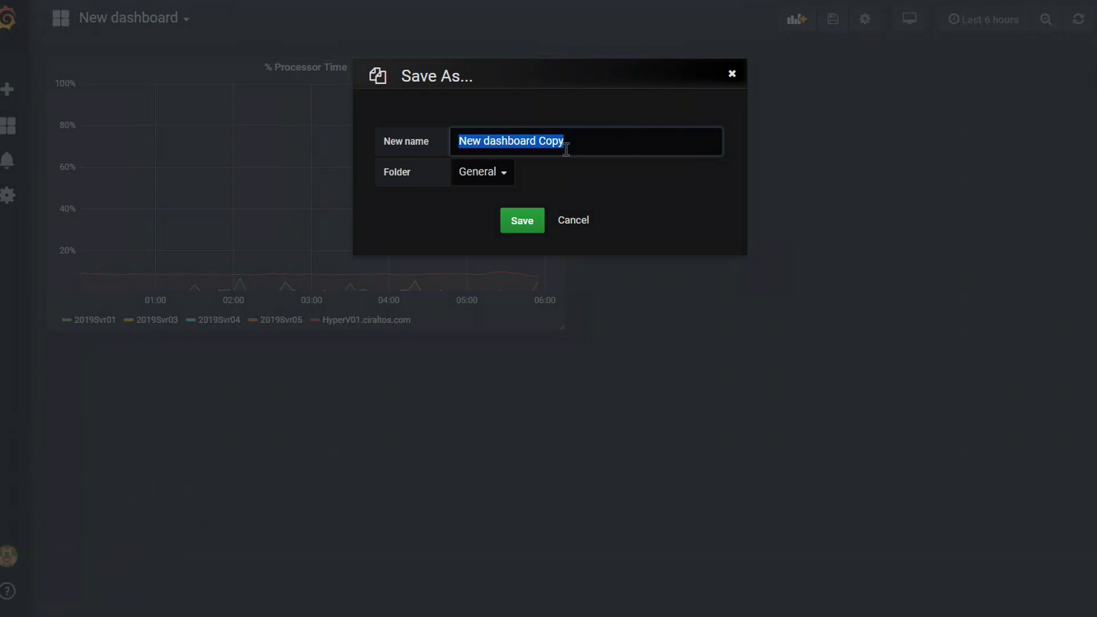
{"action": "type", "text": "Sample Da"}
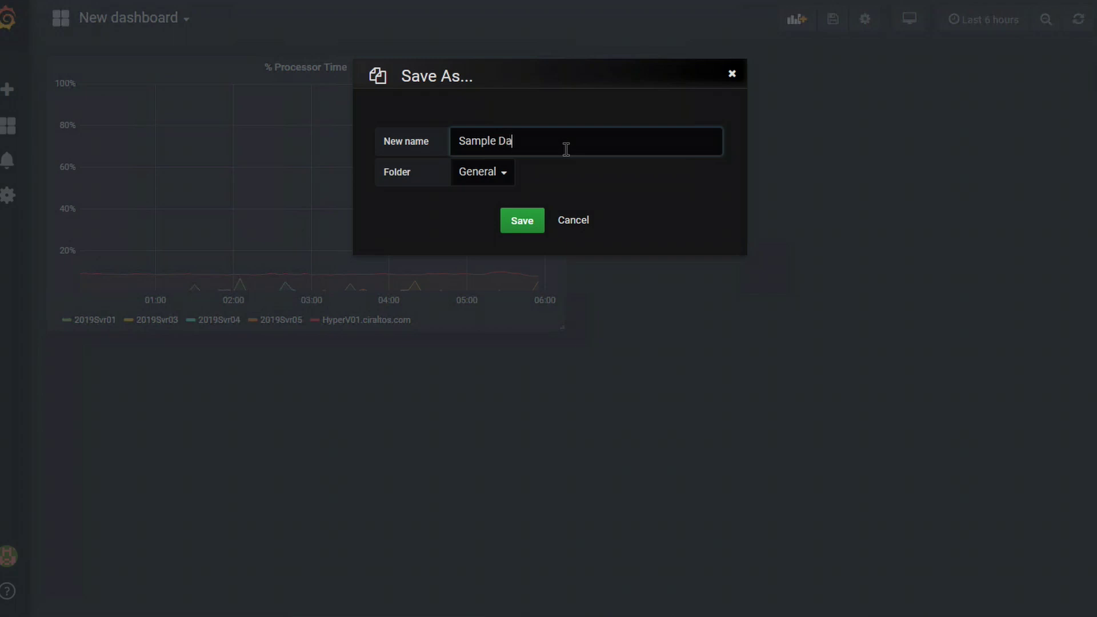
{"action": "type", "text": "shboard"}
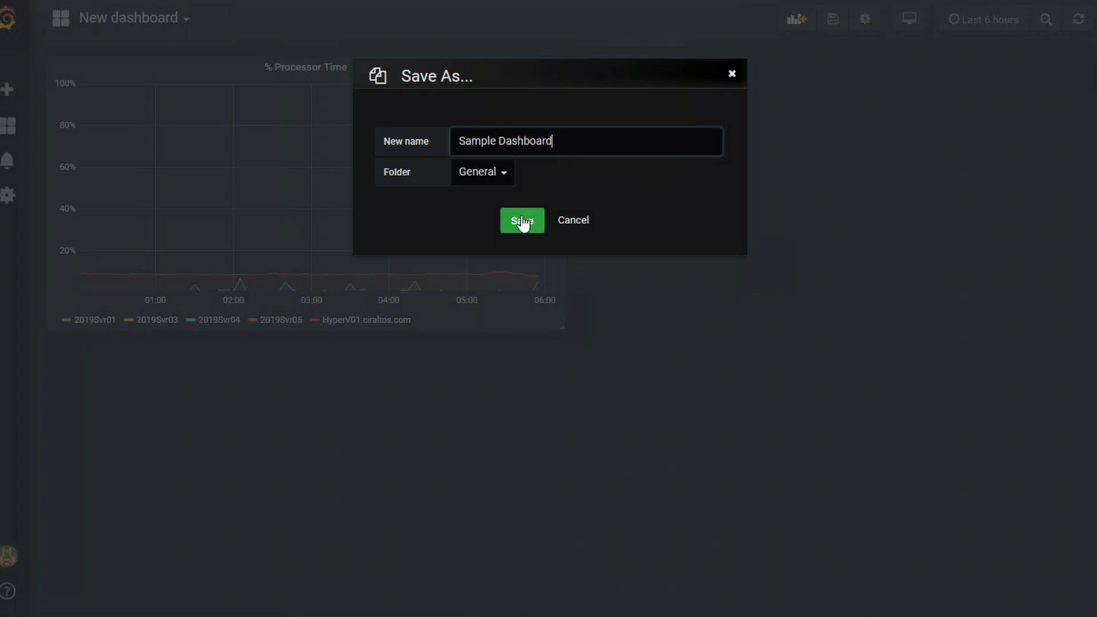
{"action": "left_click", "coordinate": [523, 222]}
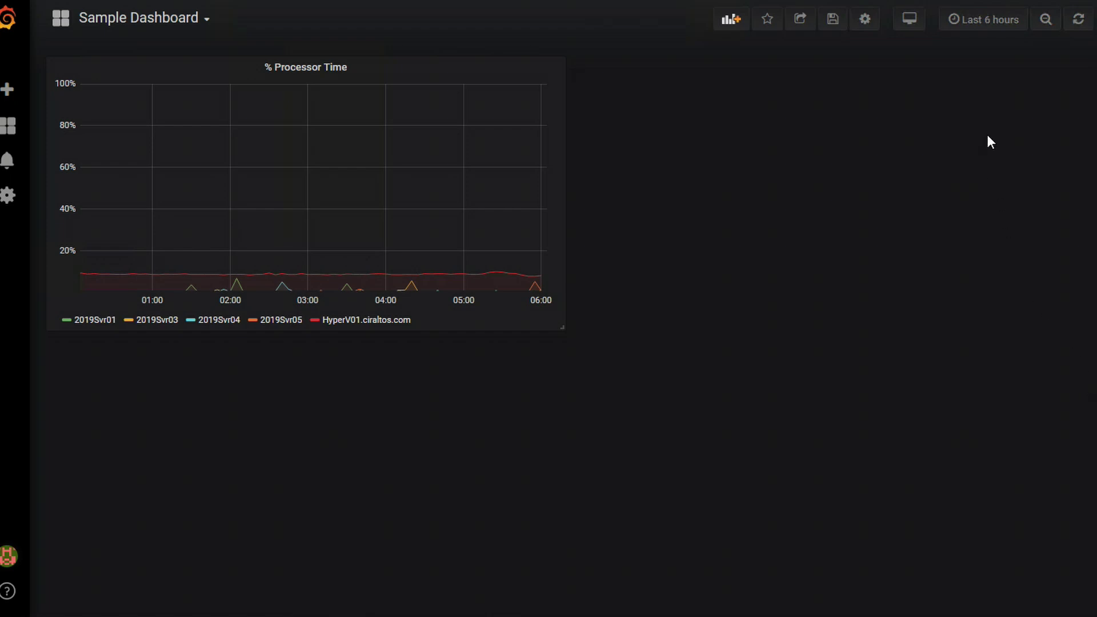
- Show the last 3 hours with auto-refresh every 1m, then add a new panel
{"action": "left_click", "coordinate": [982, 20]}
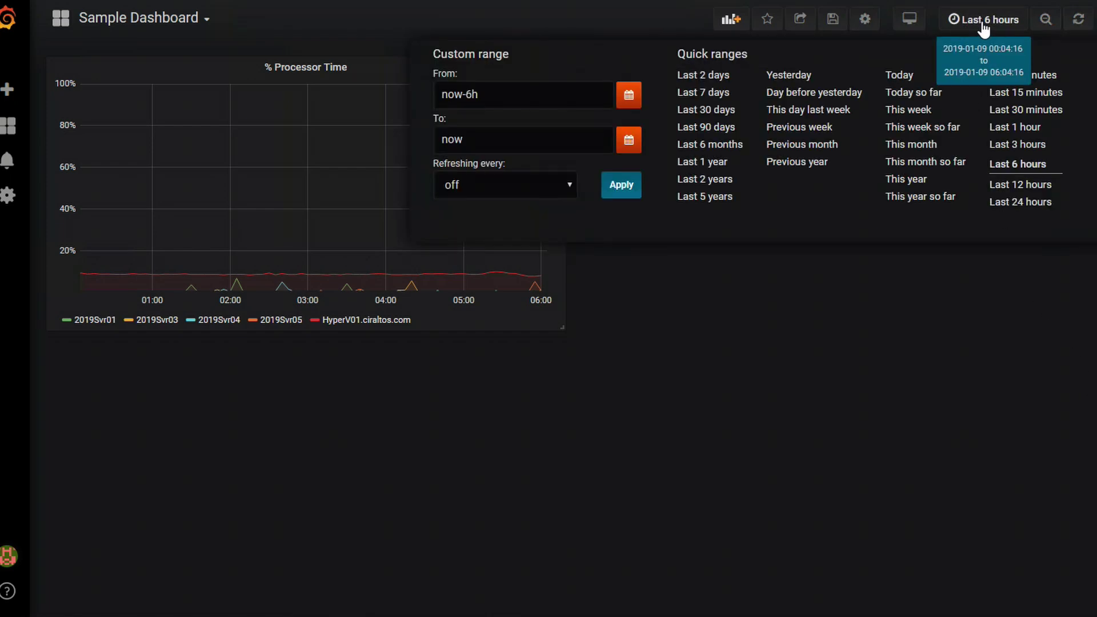
{"action": "left_click", "coordinate": [1024, 145]}
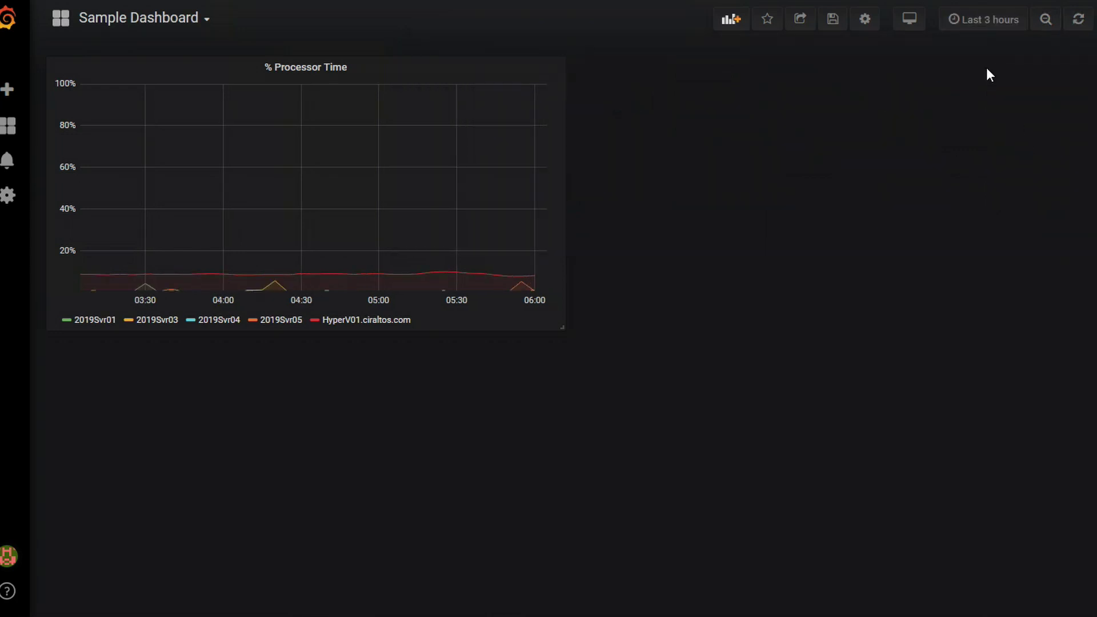
{"action": "left_click", "coordinate": [980, 21]}
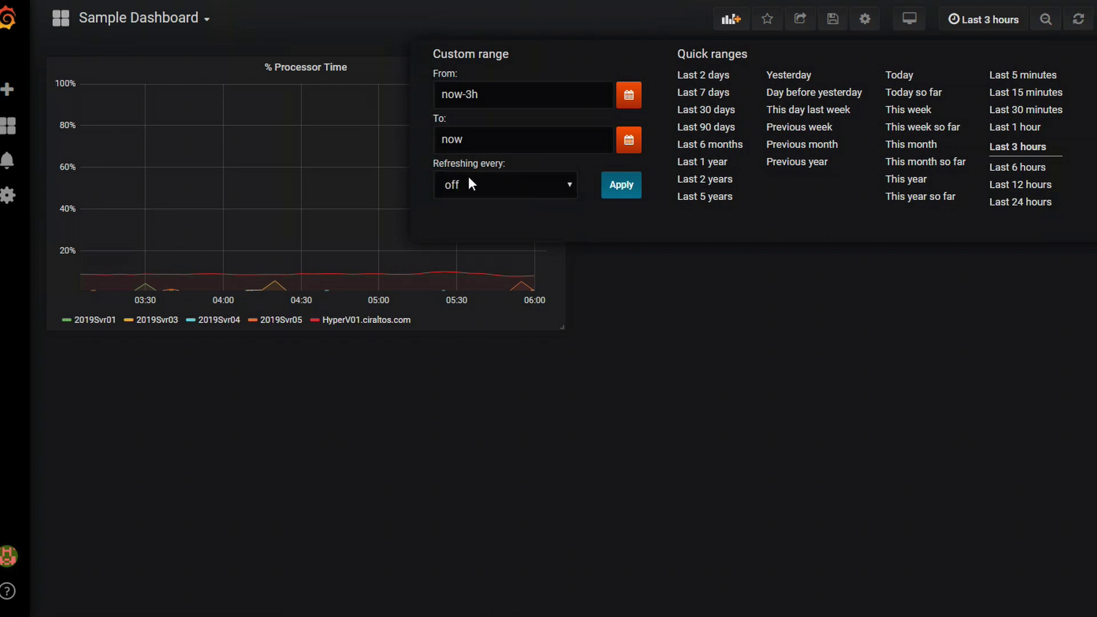
{"action": "left_click", "coordinate": [572, 184]}
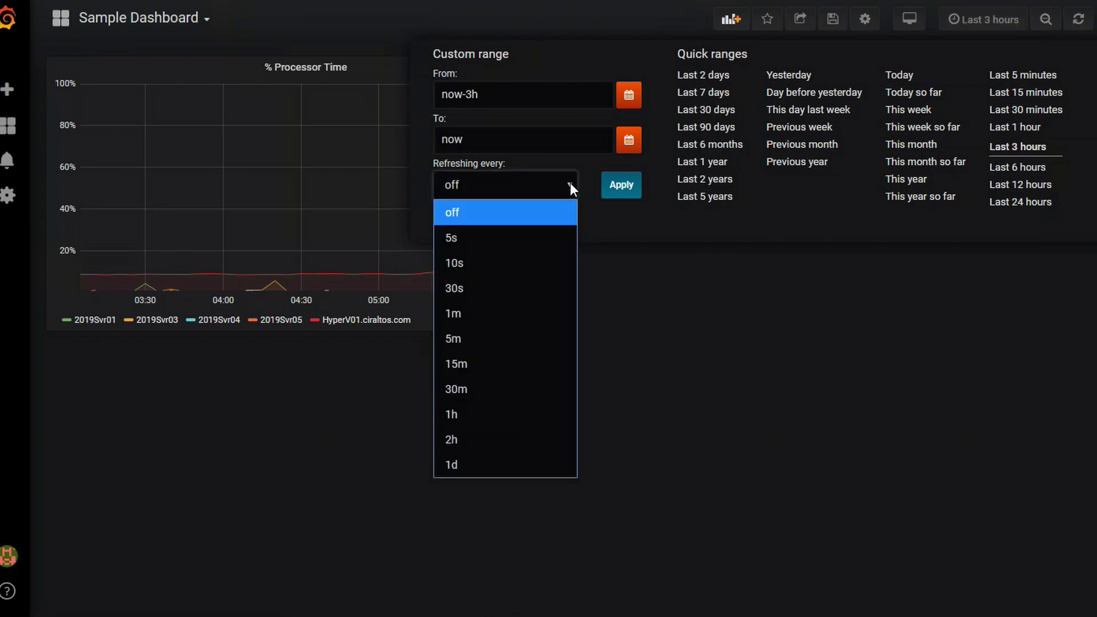
{"action": "left_click", "coordinate": [504, 308]}
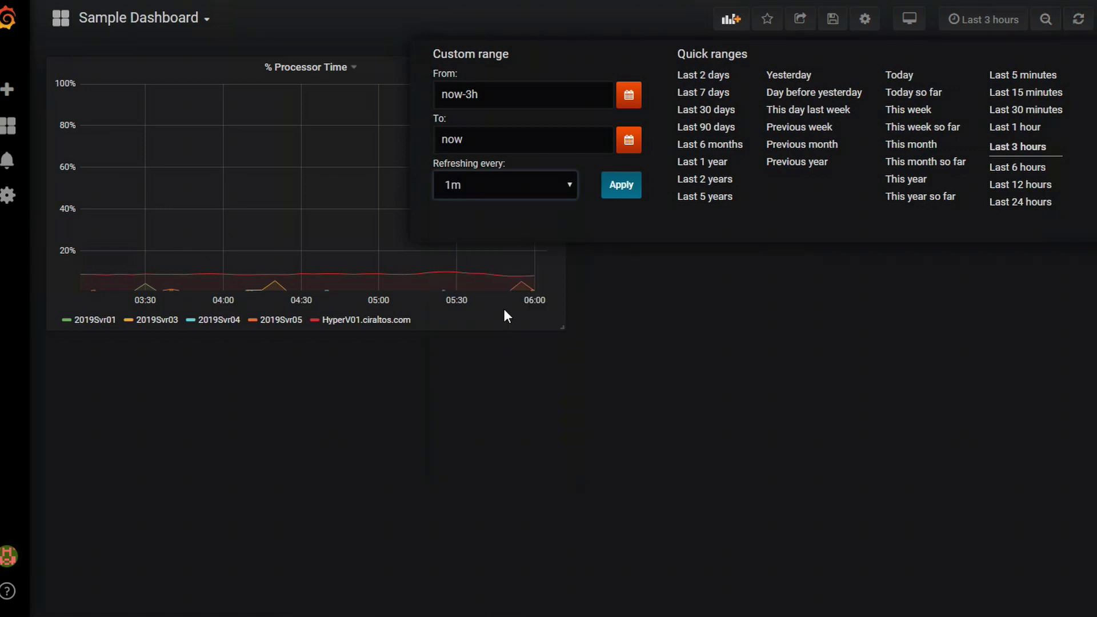
{"action": "left_click", "coordinate": [617, 192]}
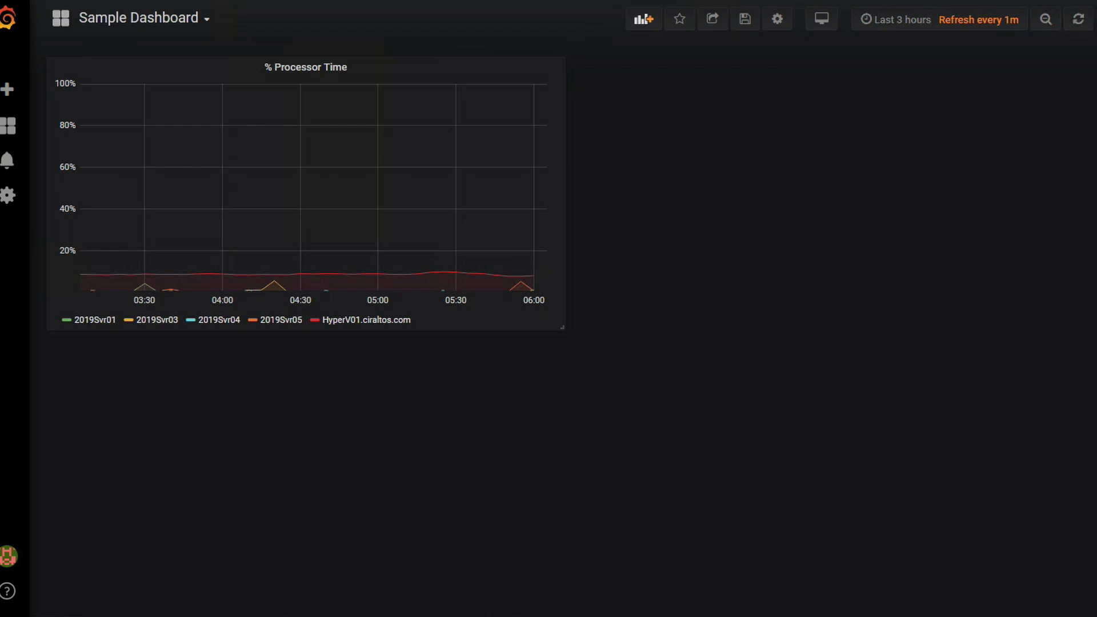
{"action": "left_click", "coordinate": [643, 19]}
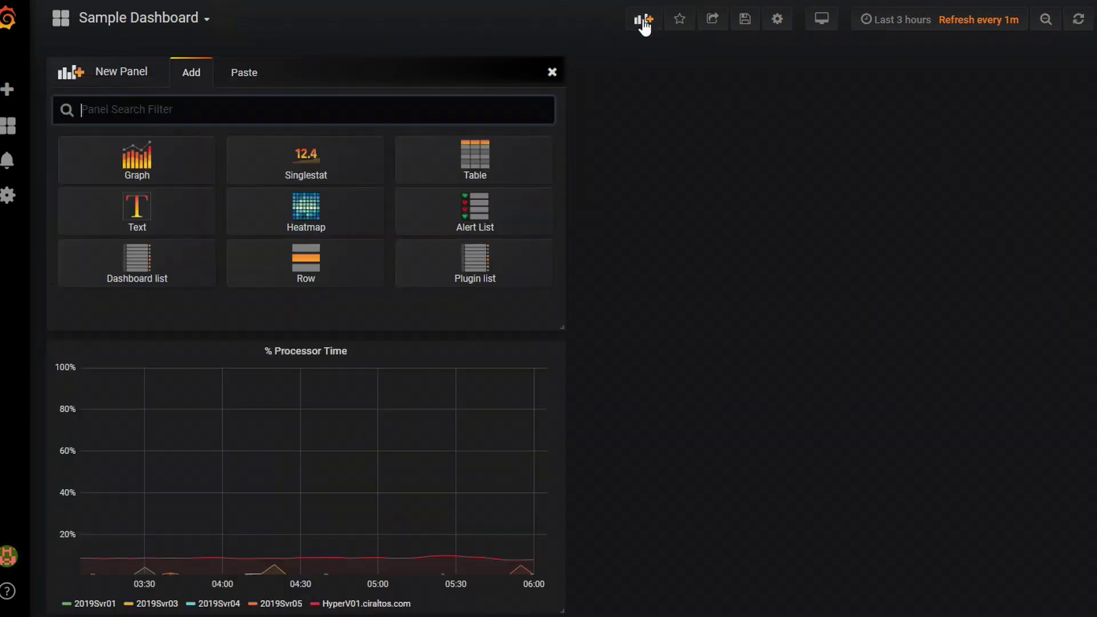
- Make the new panel a Graph and open it for editing
{"action": "left_click", "coordinate": [155, 171]}
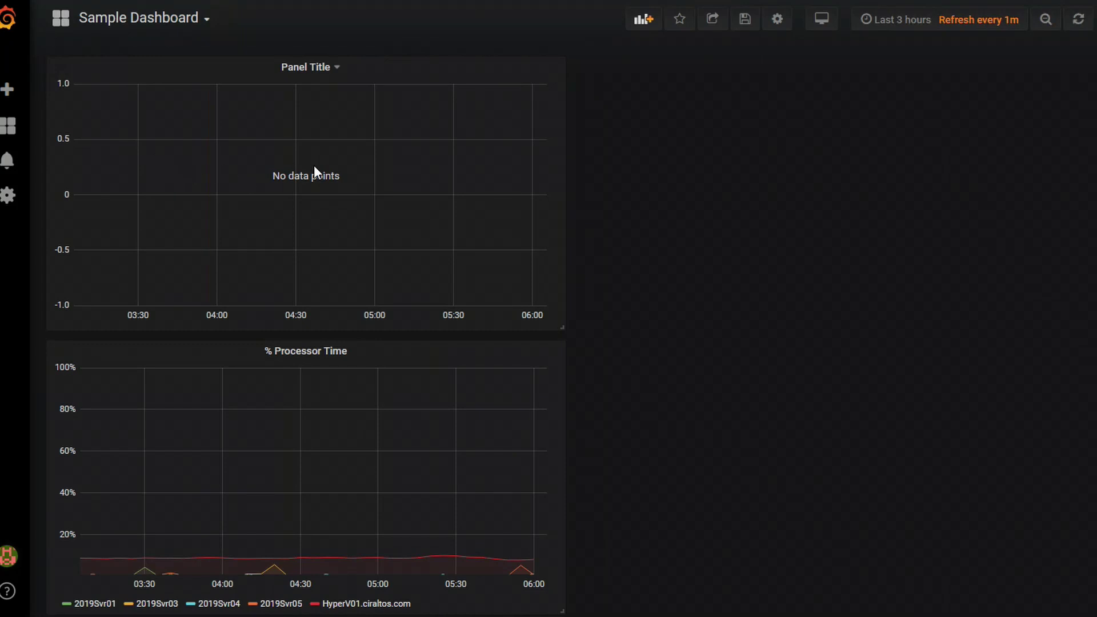
{"action": "left_click", "coordinate": [336, 70]}
{"action": "left_click", "coordinate": [318, 123]}
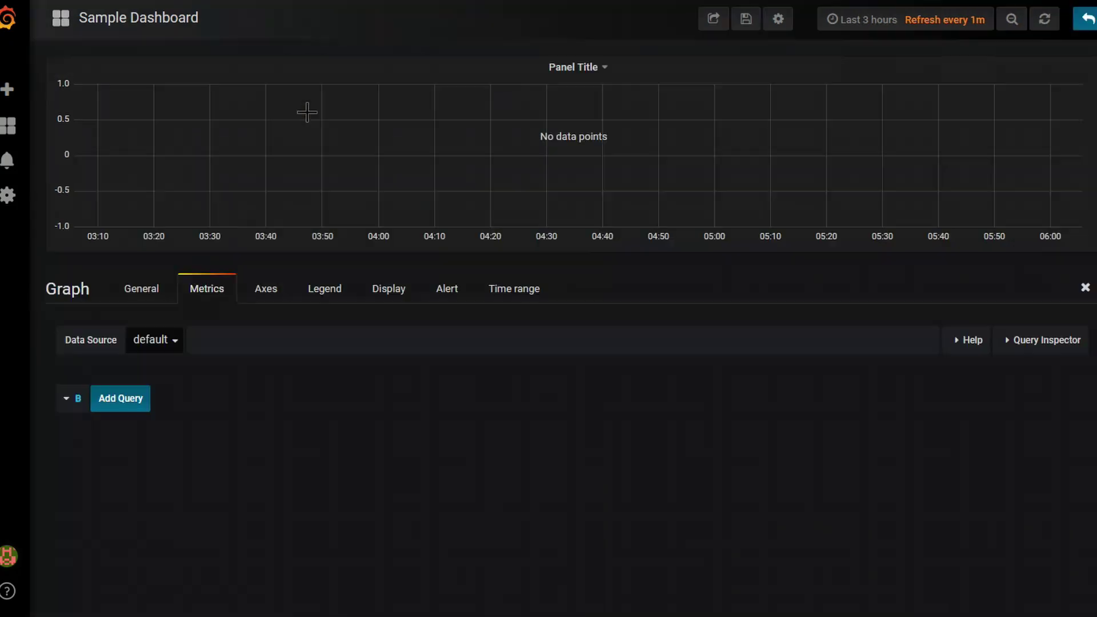
- Title the new graph panel '% Committed Bytes in Use'
{"action": "left_click", "coordinate": [151, 289]}
{"action": "left_click", "coordinate": [226, 356]}
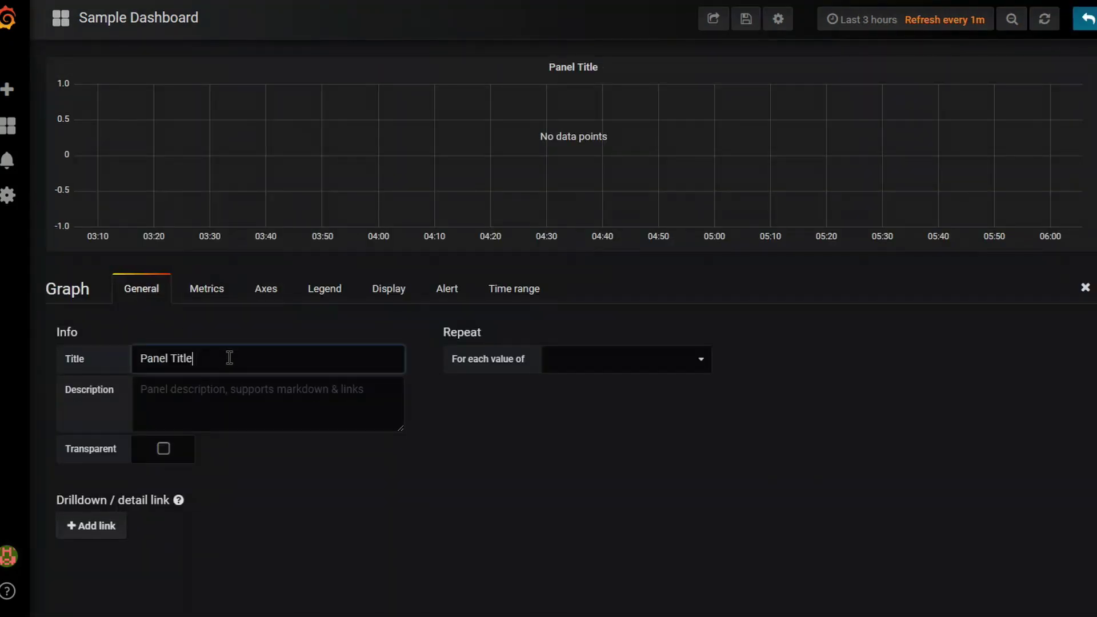
{"action": "left_click_drag", "start_coordinate": [228, 358], "coordinate": [117, 358]}
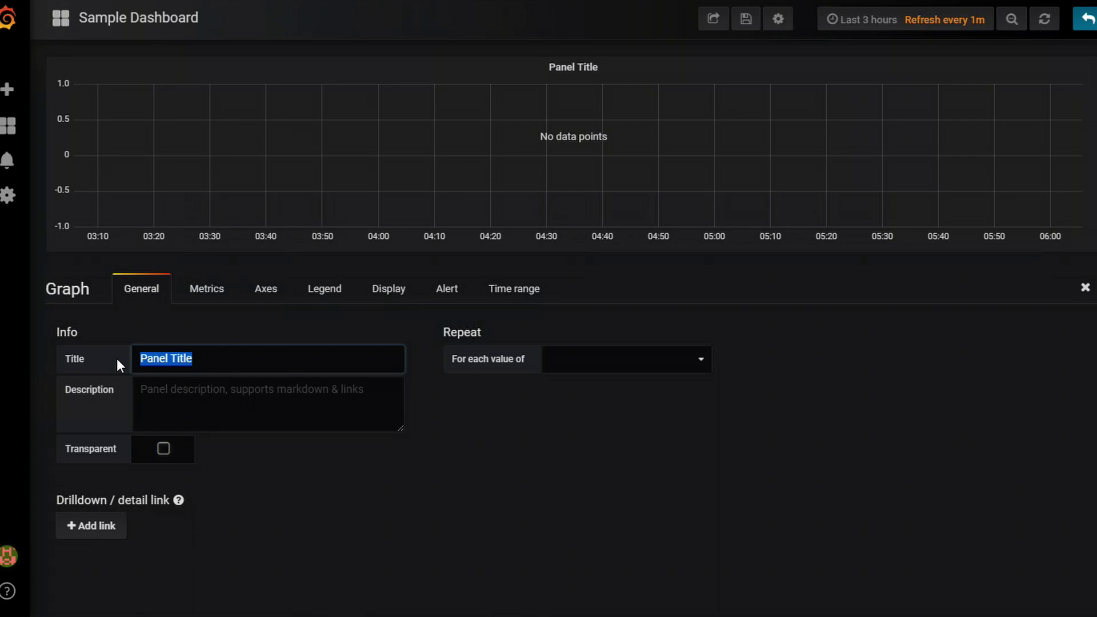
{"action": "type", "text": "% s"}
{"action": "key", "text": "BackSpace"}
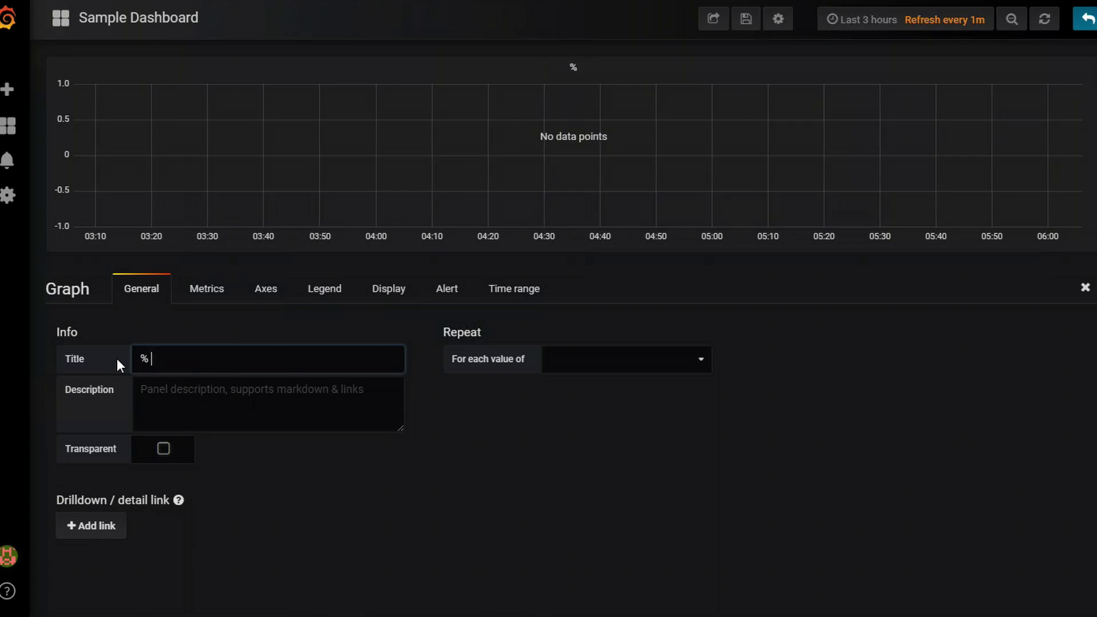
{"action": "type", "text": "Committe"}
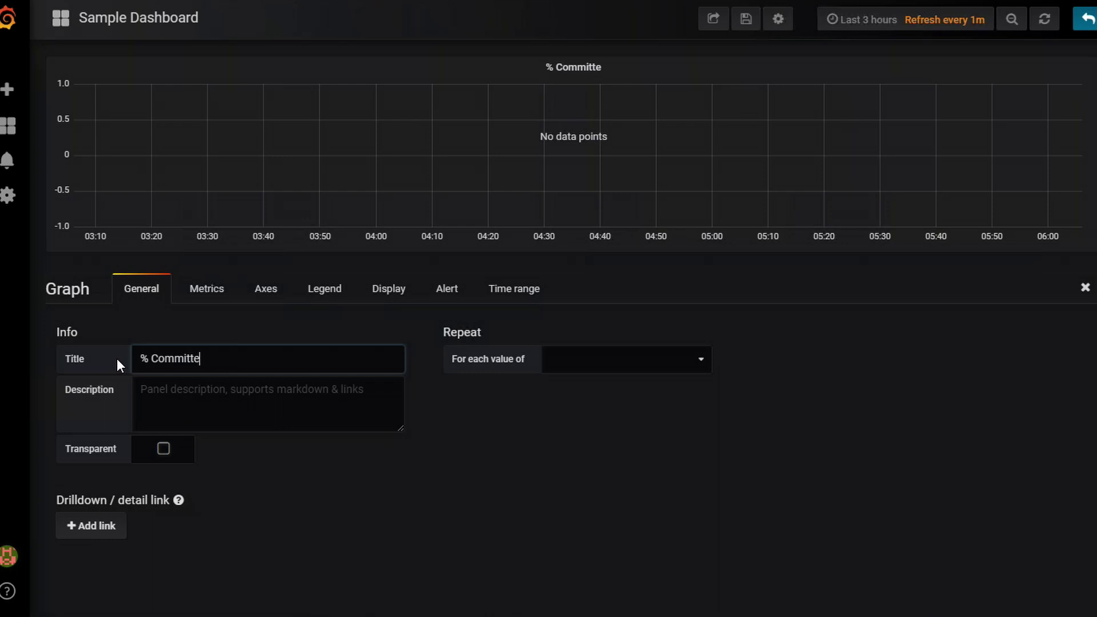
{"action": "type", "text": "d Bytes in Use"}
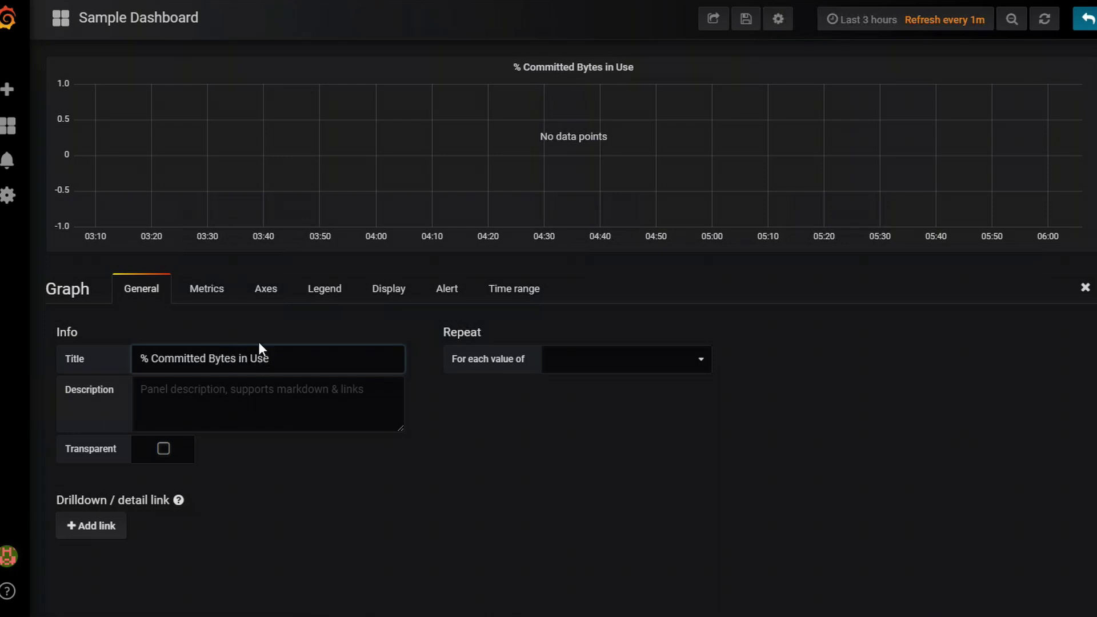
- Set the panel's query to Azure Log Analytics, workspace CiraltosWS
{"action": "left_click", "coordinate": [213, 292]}
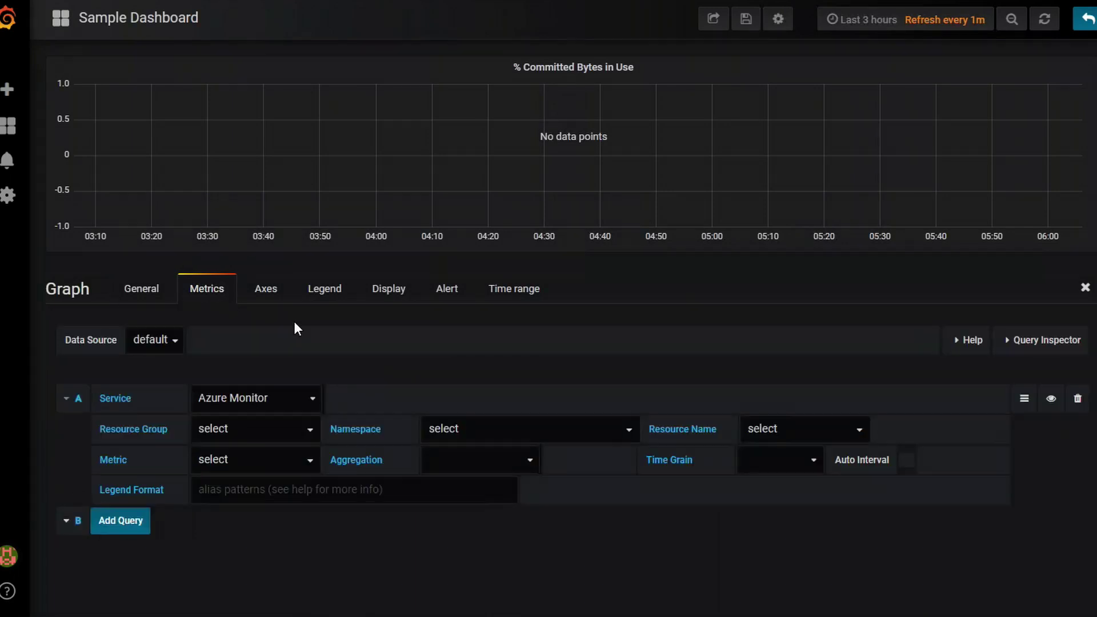
{"action": "left_click", "coordinate": [314, 400]}
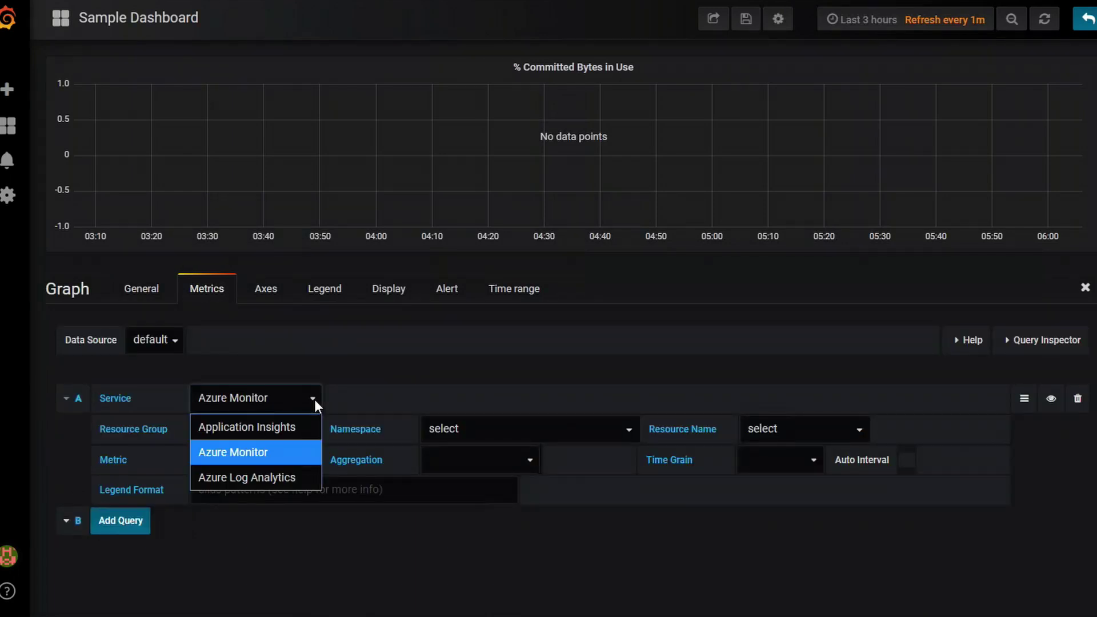
{"action": "left_click", "coordinate": [314, 400]}
{"action": "left_click", "coordinate": [313, 402]}
{"action": "left_click", "coordinate": [262, 477]}
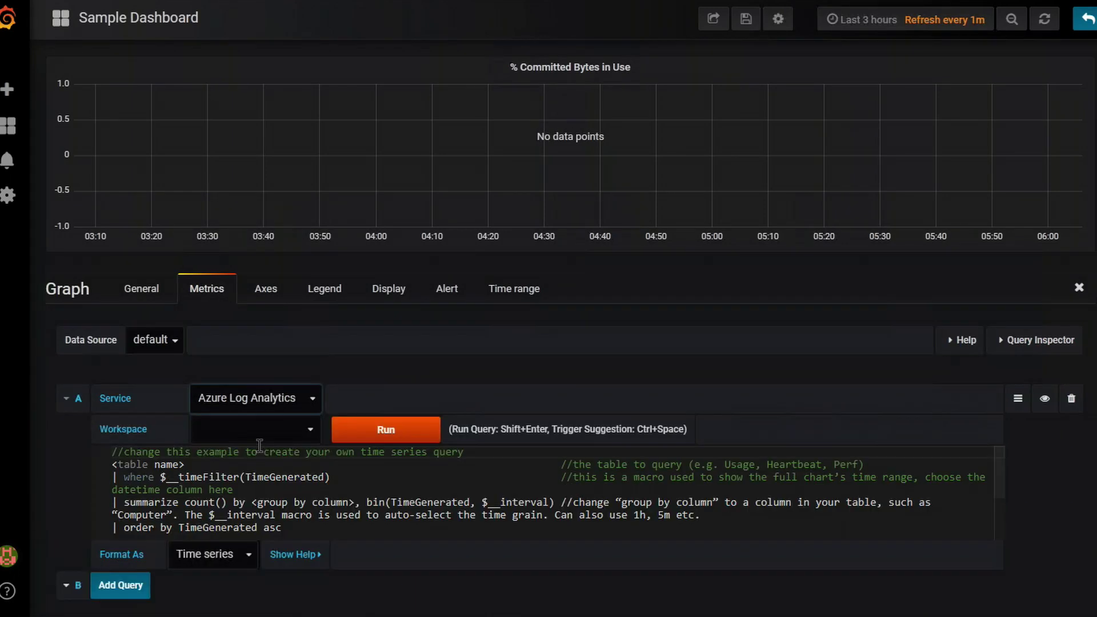
{"action": "left_click", "coordinate": [310, 430]}
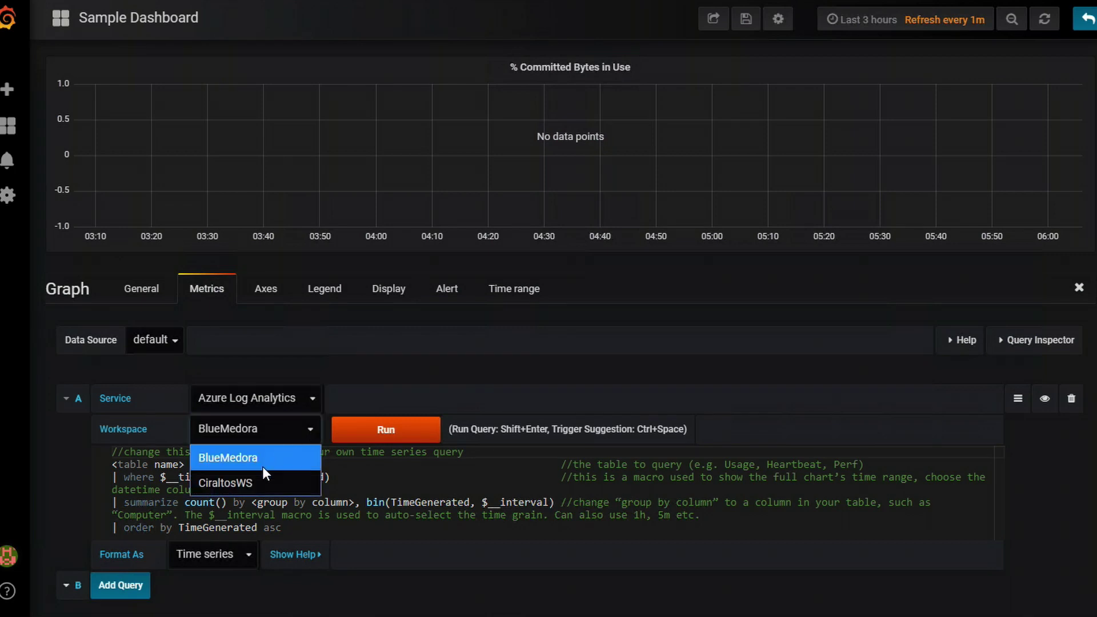
{"action": "left_click", "coordinate": [251, 482]}
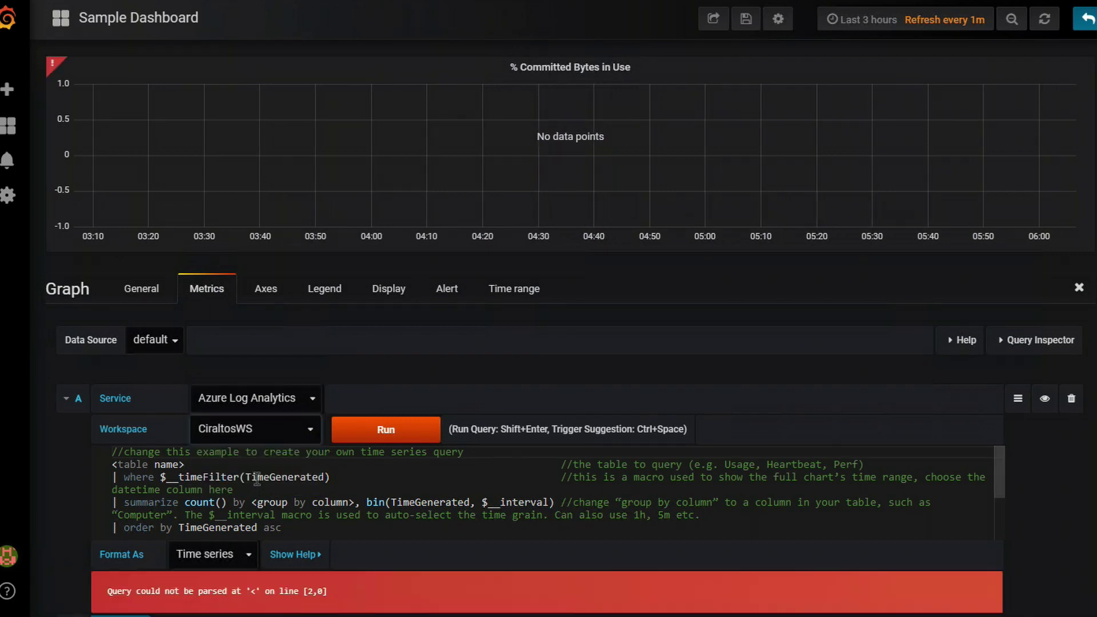
- Replace the template with the Perf memory query and run it to plot five servers
{"action": "left_click", "coordinate": [293, 490]}
{"action": "key", "text": "ctrl+a"}
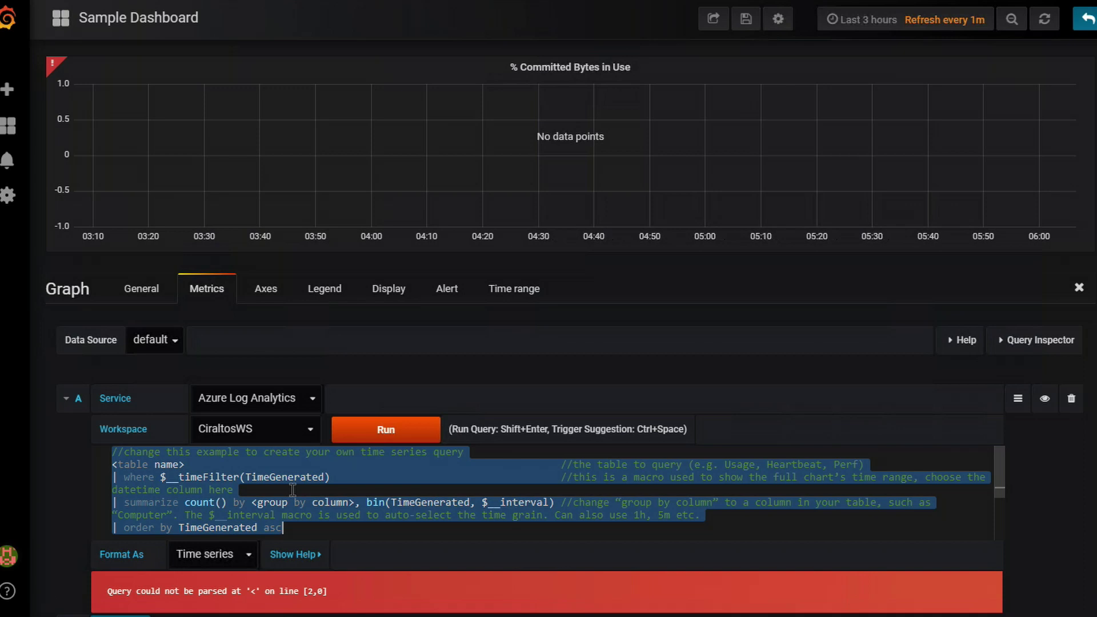
{"action": "type", "text": "Perf | where $__timeFilter(TimeGenerated) | where ObjectName == \"Memory\" and CounterName == \"% Committed Bytes In Use\" | summarize avg(CounterValue) by bin(TimeGenerated, 5m), Computer | sort by TimeGenerated asc, Computer asc"}
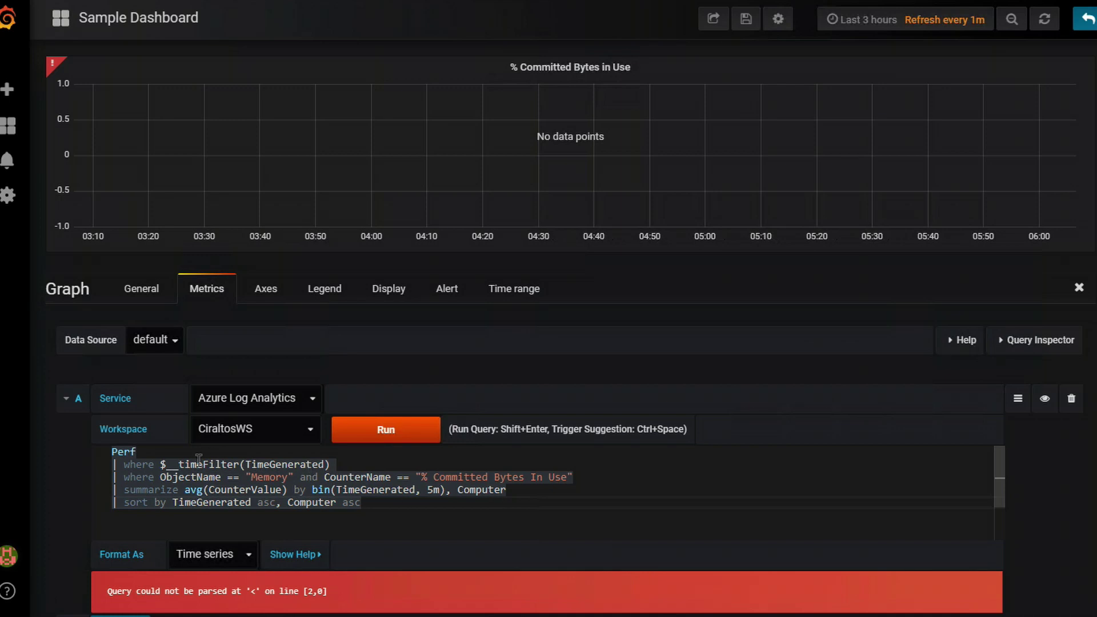
{"action": "left_click", "coordinate": [400, 438]}
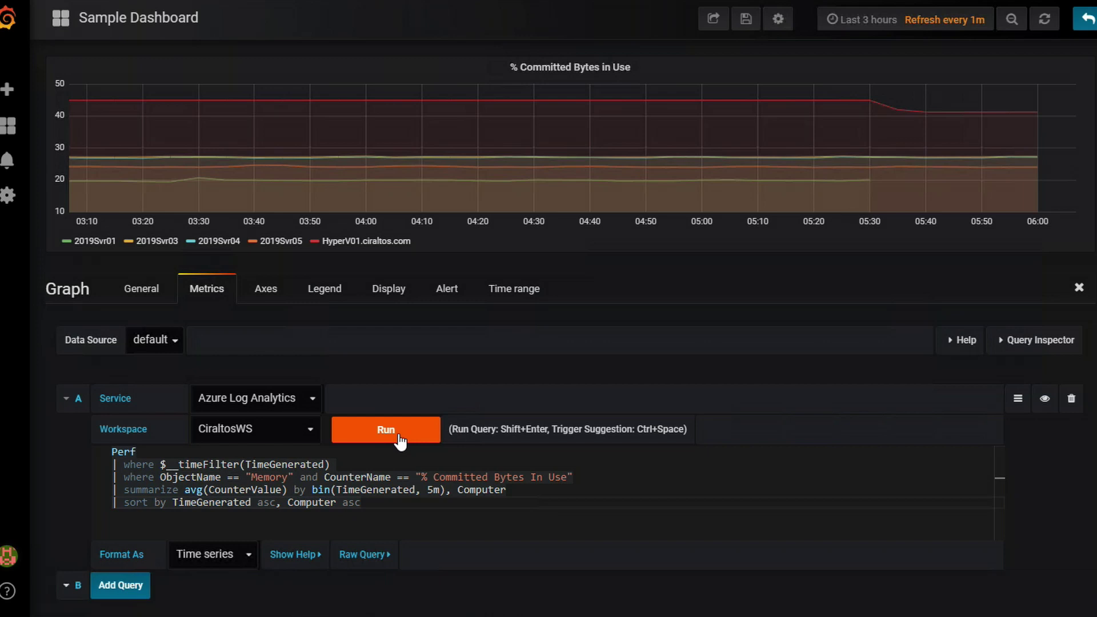
- Set the left Y axis to percent (0-100) with minimum 1 and maximum 100
{"action": "left_click", "coordinate": [264, 290]}
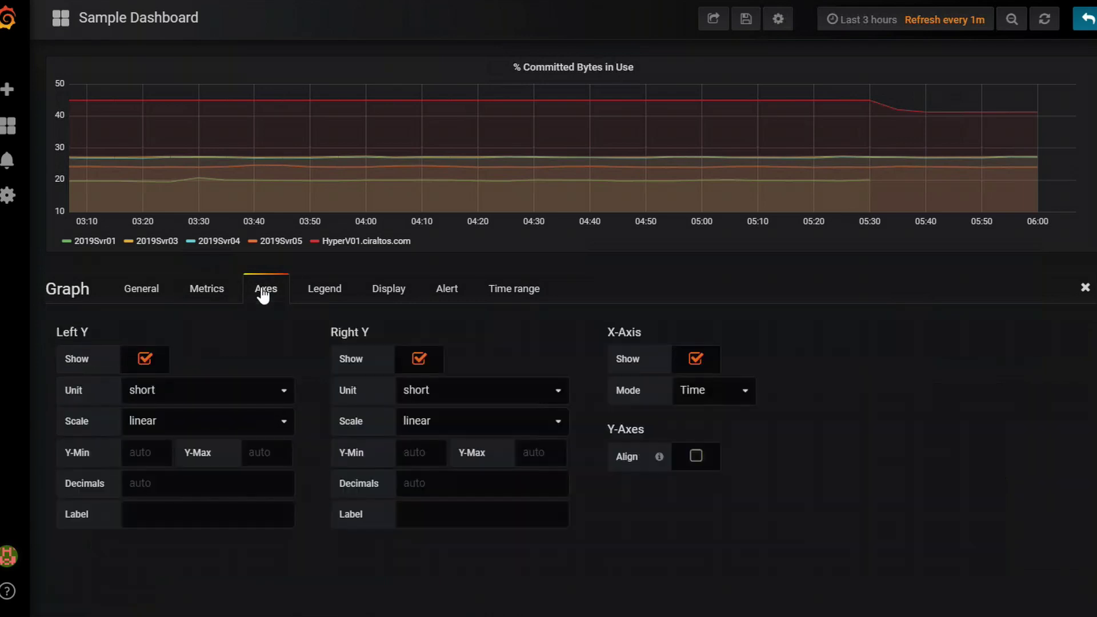
{"action": "left_click", "coordinate": [282, 390]}
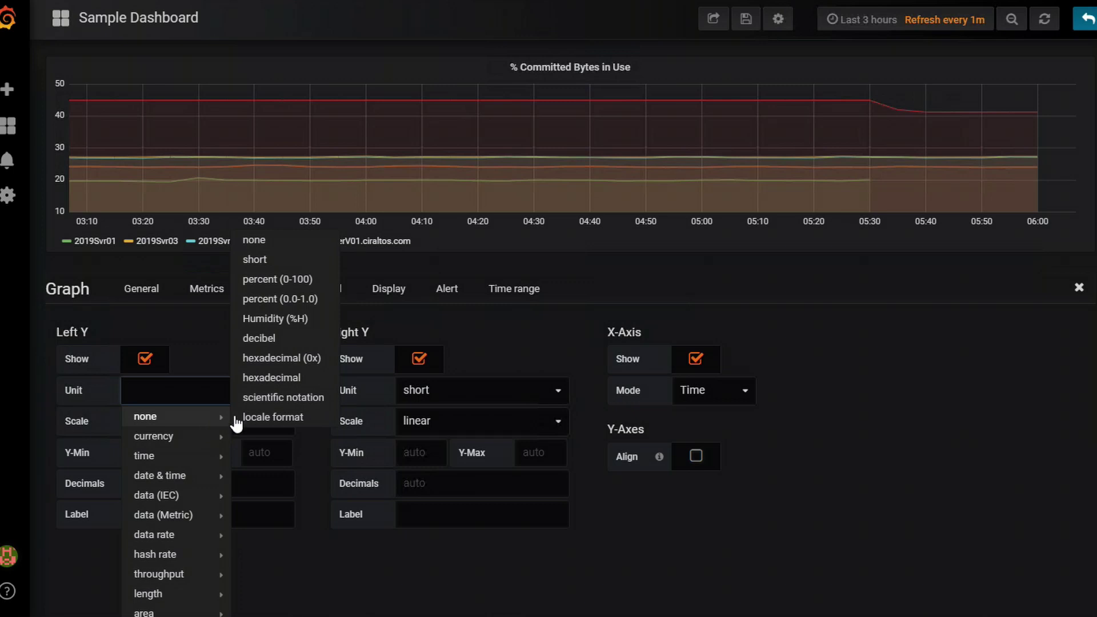
{"action": "left_click", "coordinate": [307, 280]}
{"action": "left_click", "coordinate": [149, 452]}
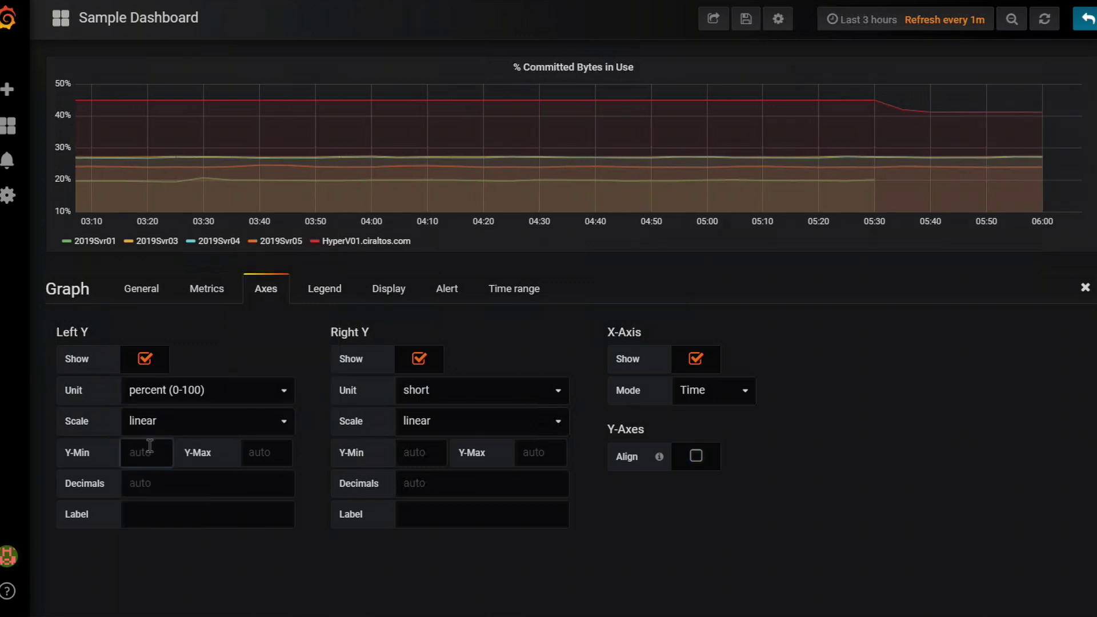
{"action": "type", "text": "1"}
{"action": "left_click", "coordinate": [264, 449]}
{"action": "type", "text": "1"}
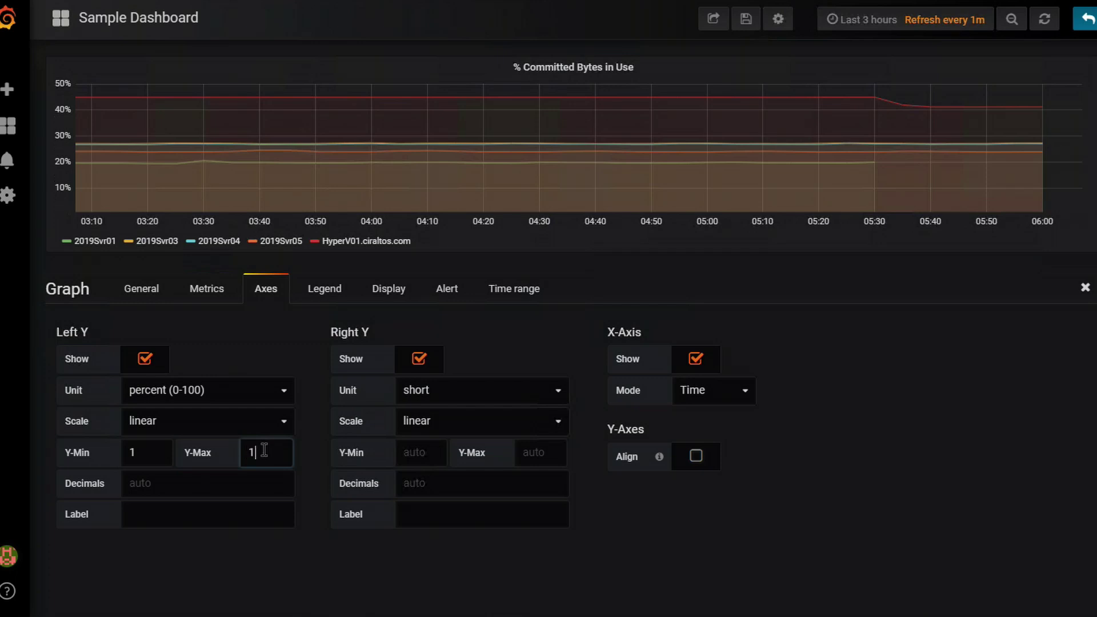
{"action": "type", "text": "00"}
{"action": "key", "text": "Tab"}
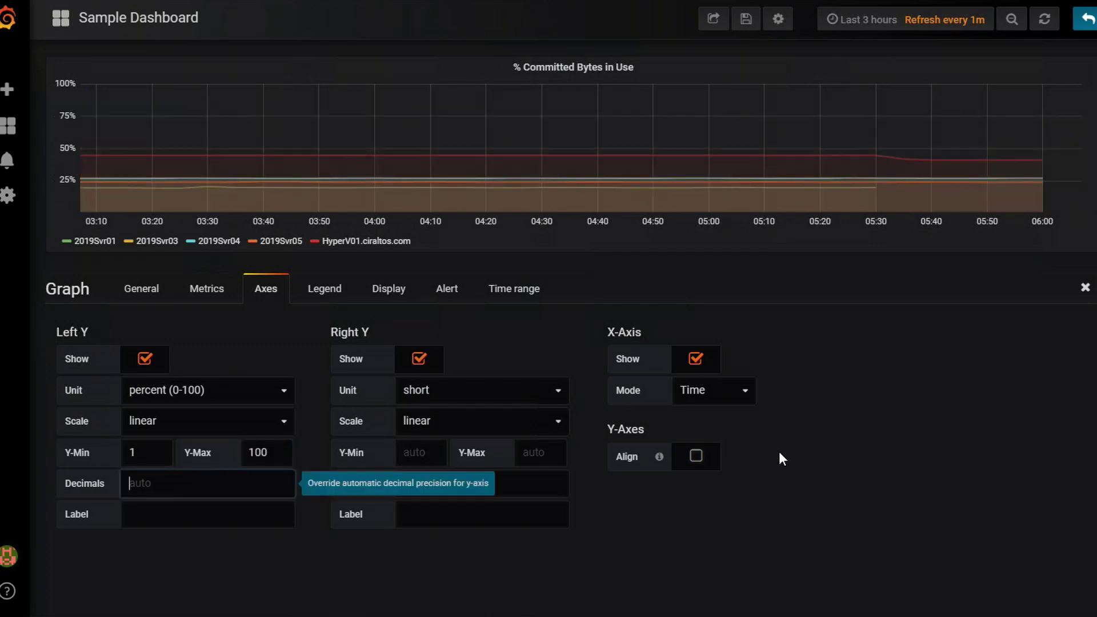
- Return to the dashboard and save Sample Dashboard with both graphs
{"action": "left_click", "coordinate": [1085, 287]}
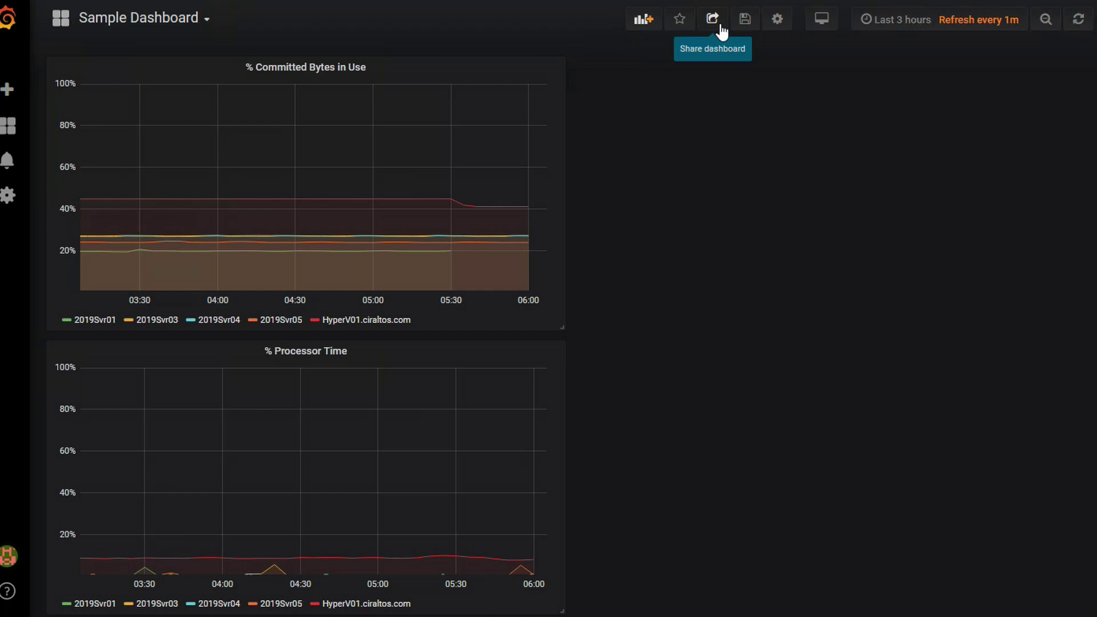
{"action": "left_click", "coordinate": [744, 21]}
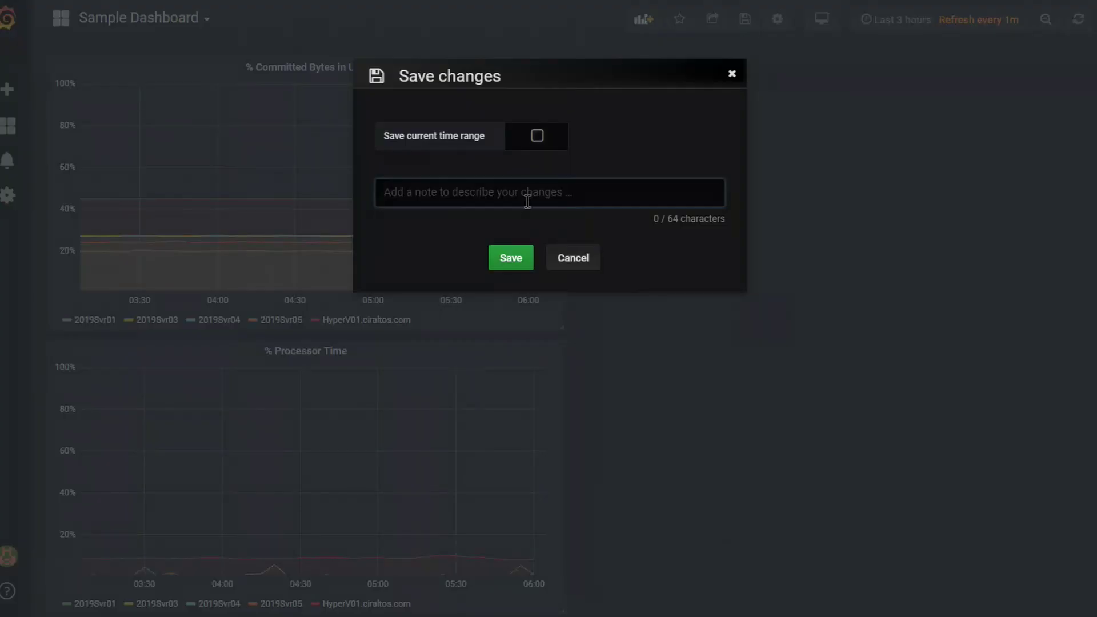
{"action": "left_click", "coordinate": [509, 256]}
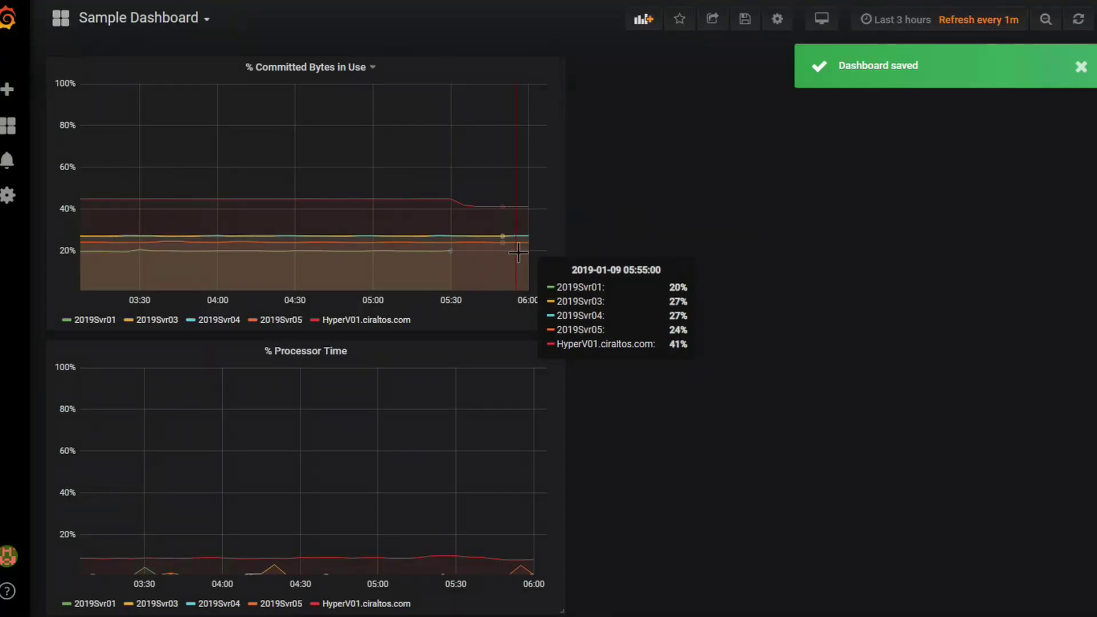
- Add a new table panel to the dashboard and title it 'Monitored Servers'
{"action": "left_click", "coordinate": [642, 27]}
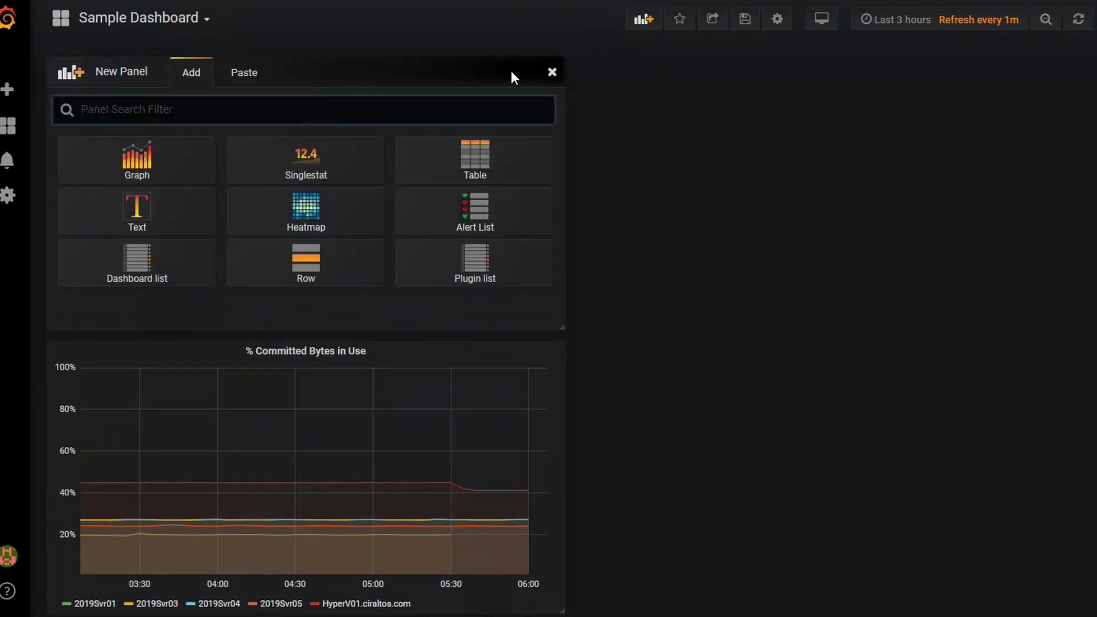
{"action": "left_click", "coordinate": [479, 167]}
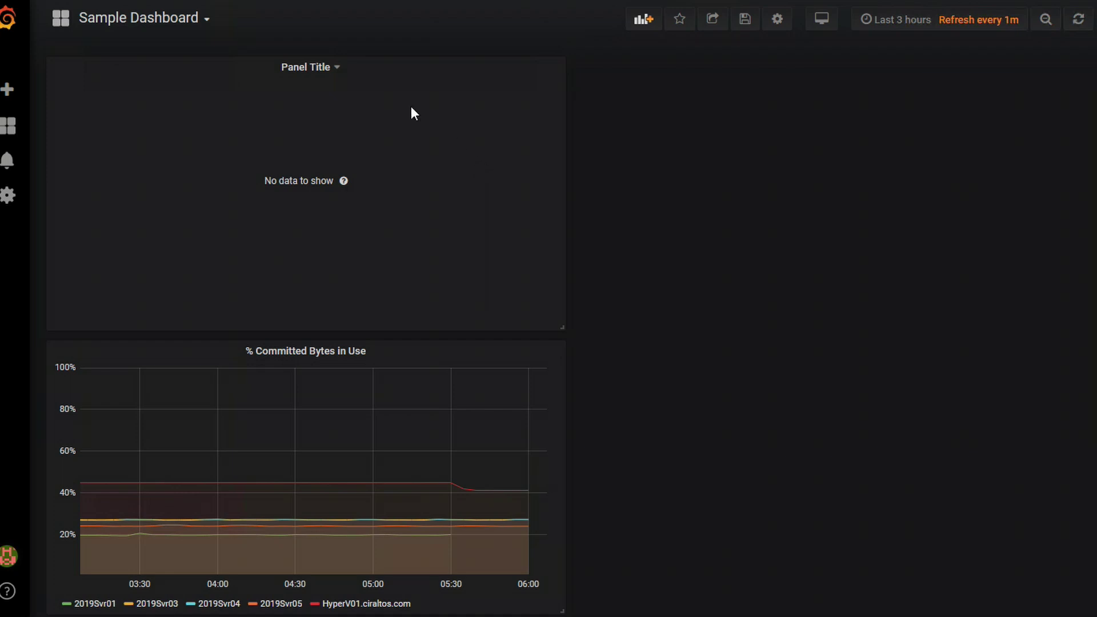
{"action": "left_click", "coordinate": [328, 65]}
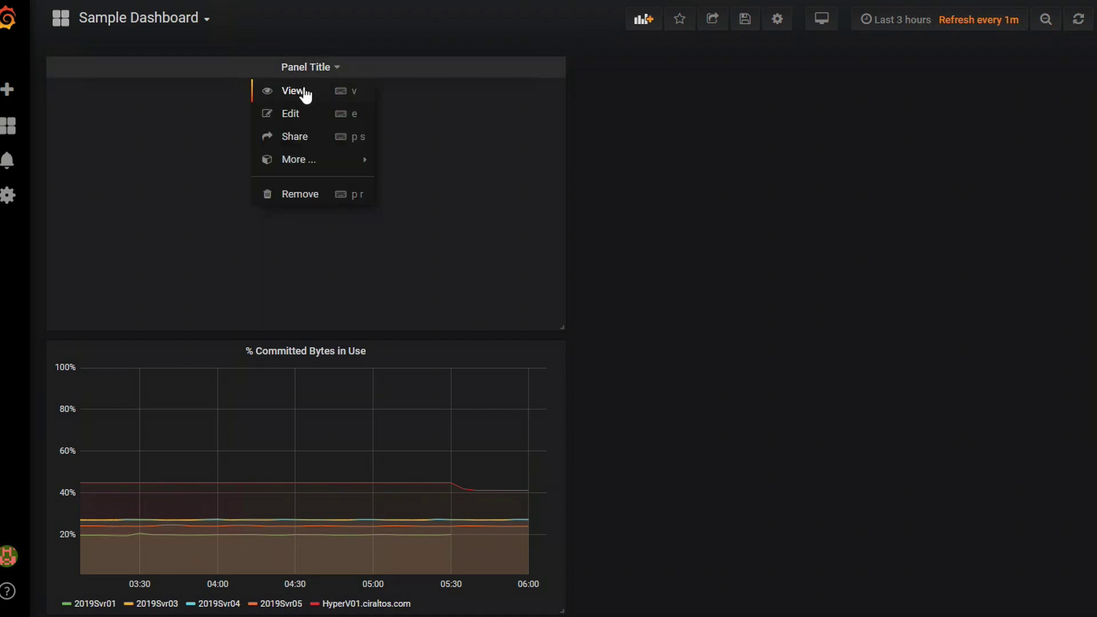
{"action": "left_click", "coordinate": [292, 113]}
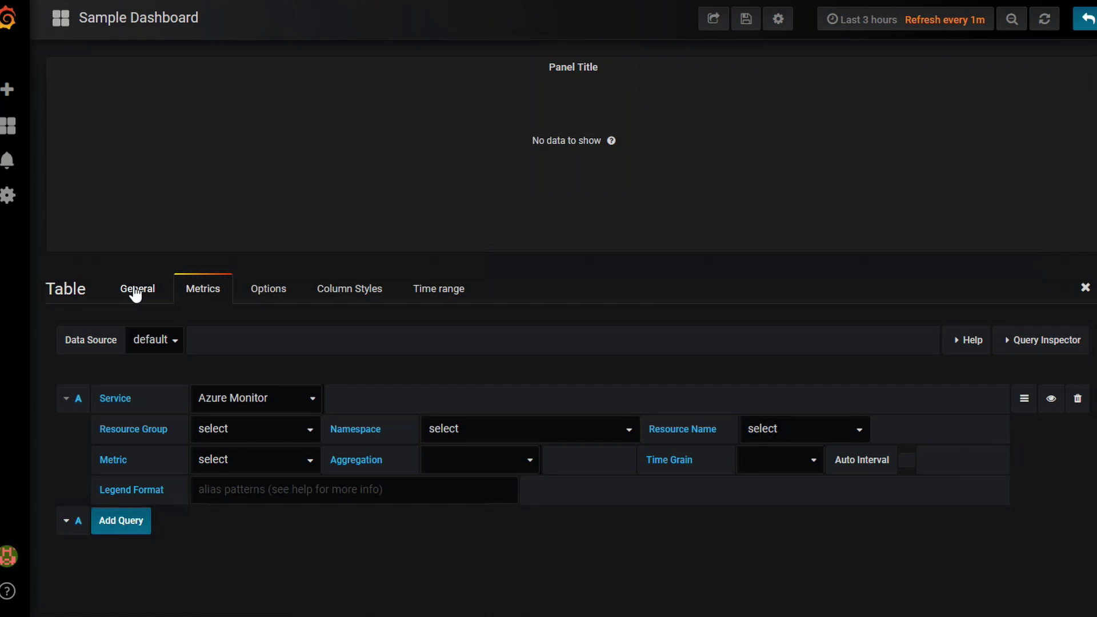
{"action": "left_click", "coordinate": [136, 291]}
{"action": "left_click_drag", "start_coordinate": [220, 357], "coordinate": [111, 357]}
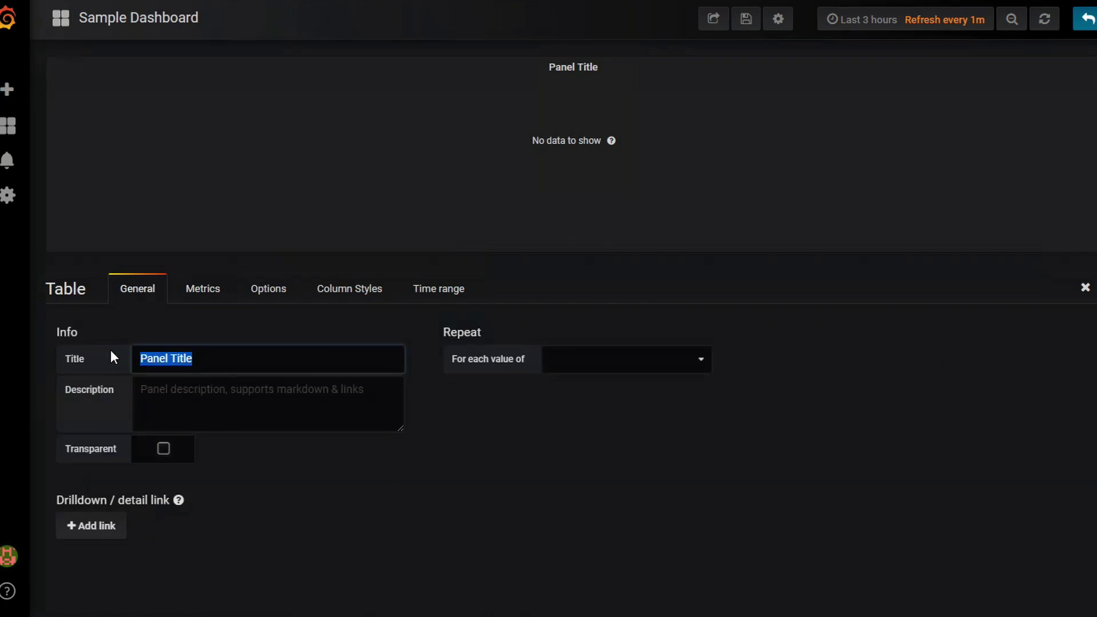
{"action": "type", "text": "Monitor"}
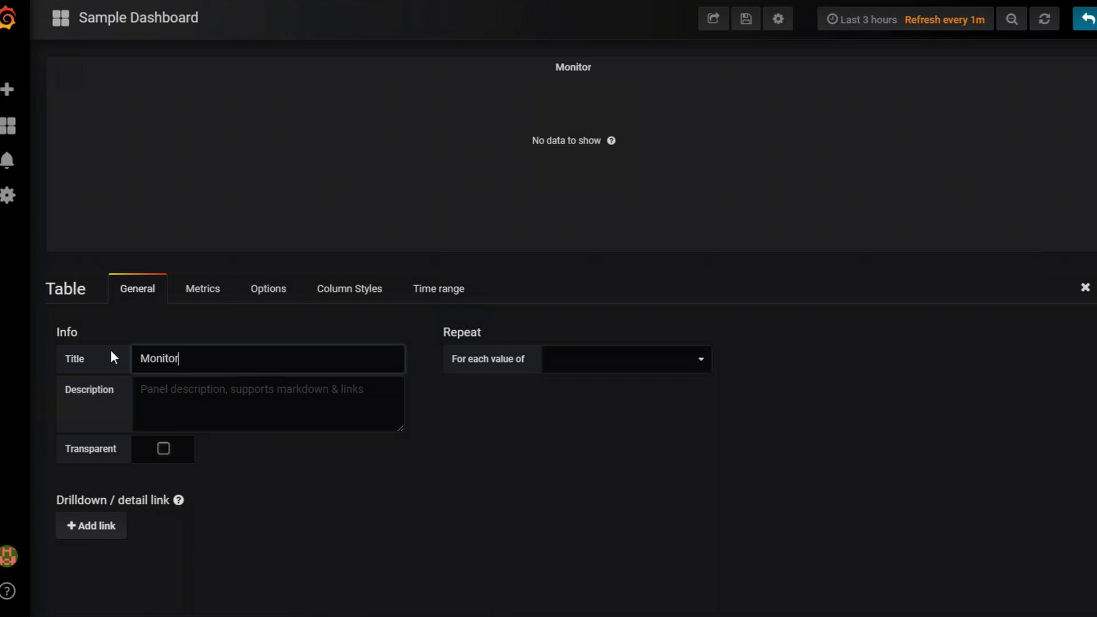
{"action": "type", "text": "ed Ser"}
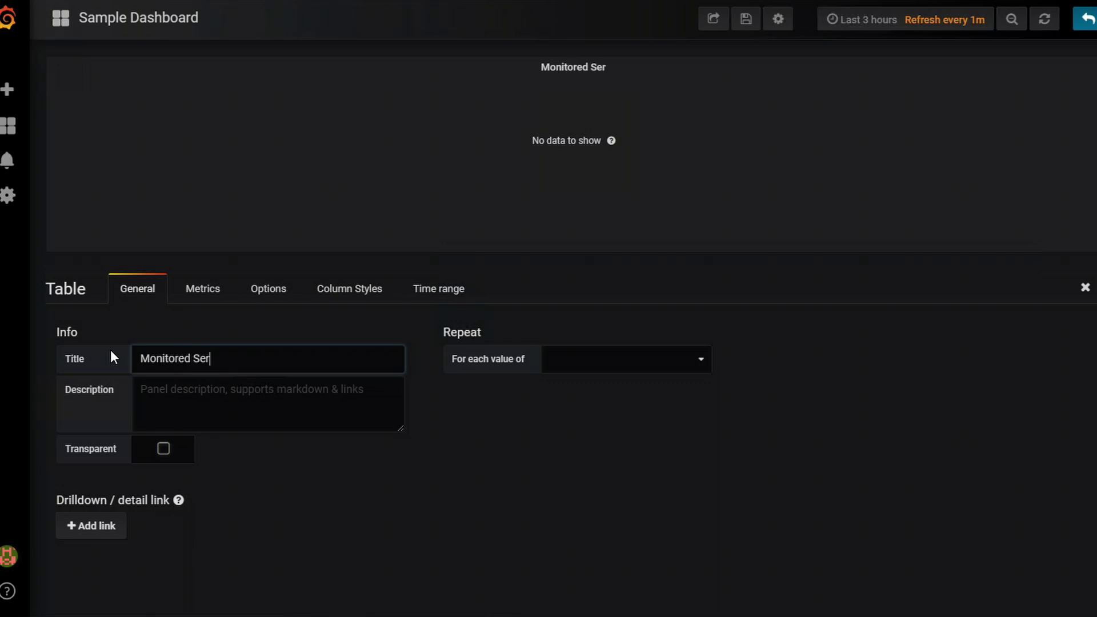
{"action": "type", "text": "vers"}
{"action": "left_click", "coordinate": [203, 289]}
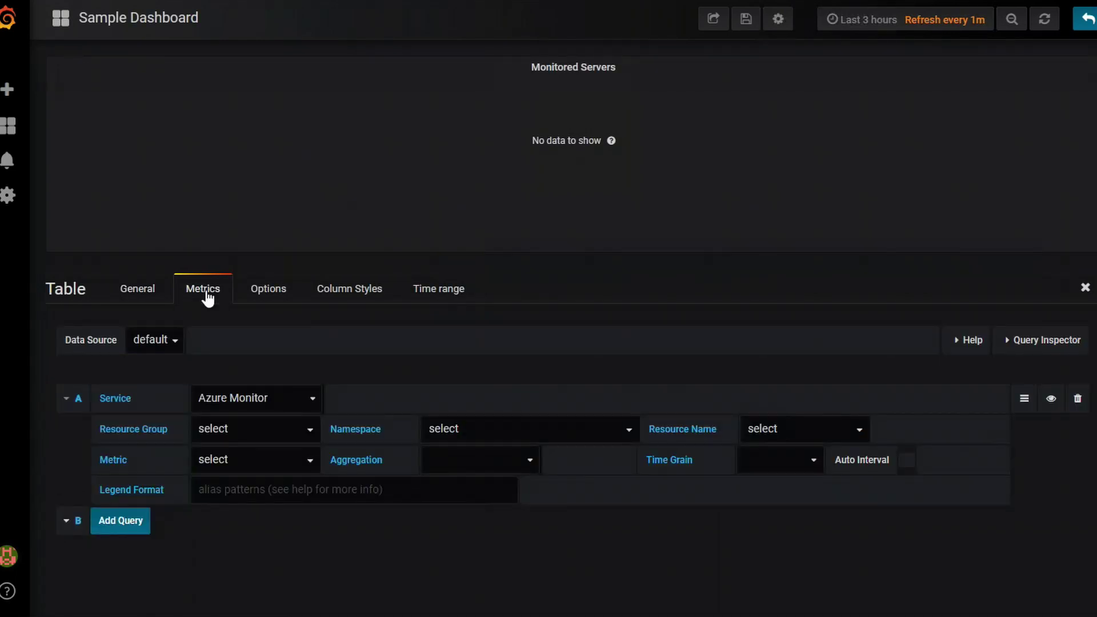
- Switch the query to Azure Log Analytics and run the pasted Heartbeat query
{"action": "left_click", "coordinate": [312, 398]}
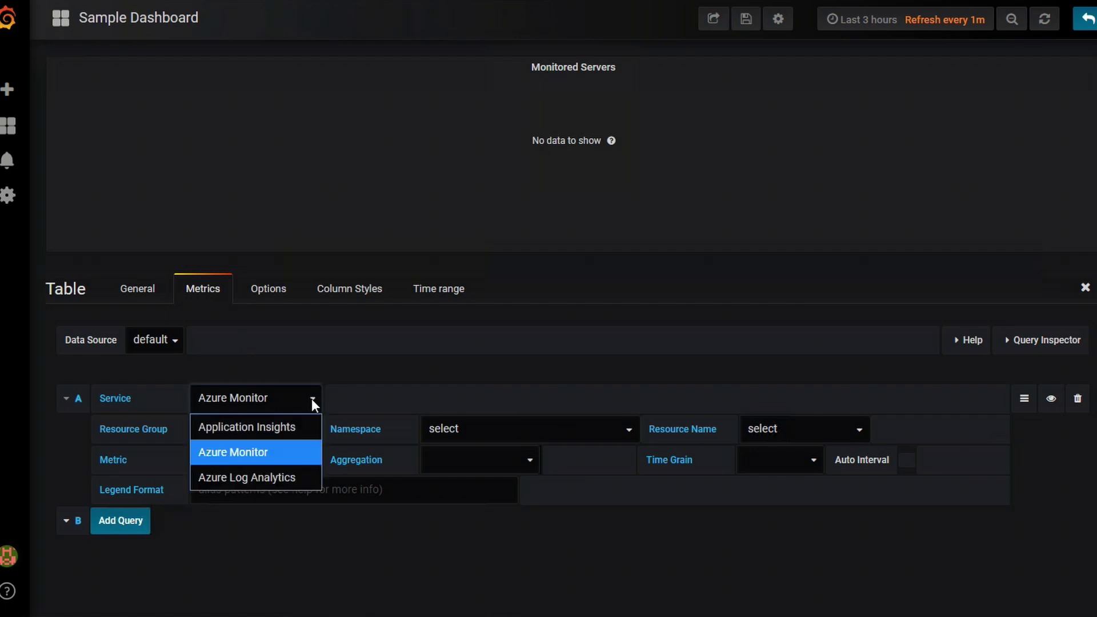
{"action": "left_click", "coordinate": [254, 485]}
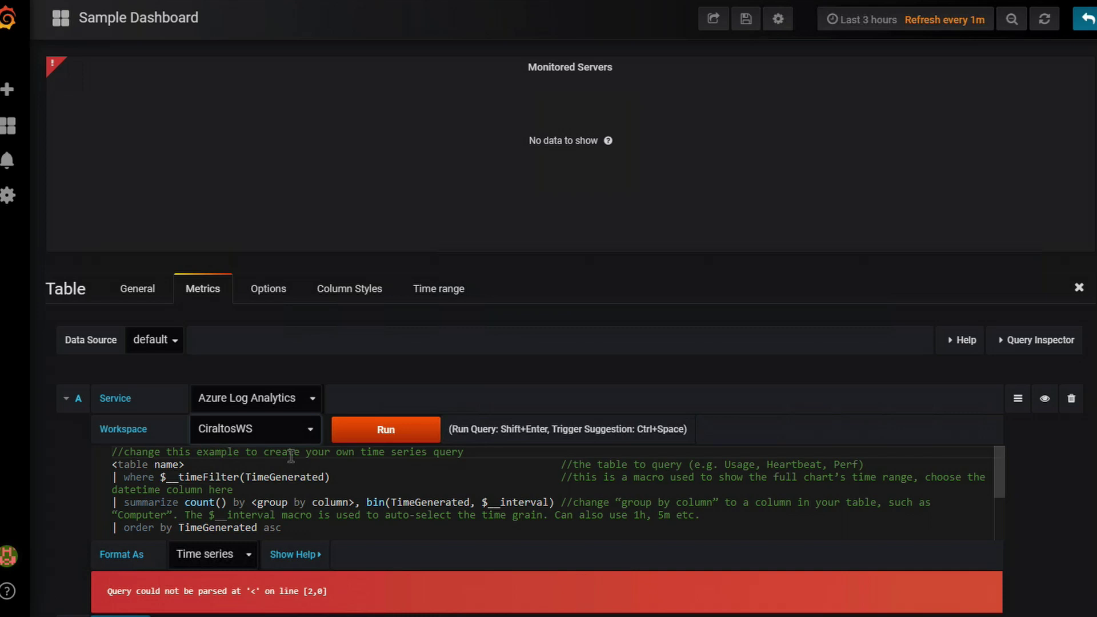
{"action": "key", "text": "ctrl+a"}
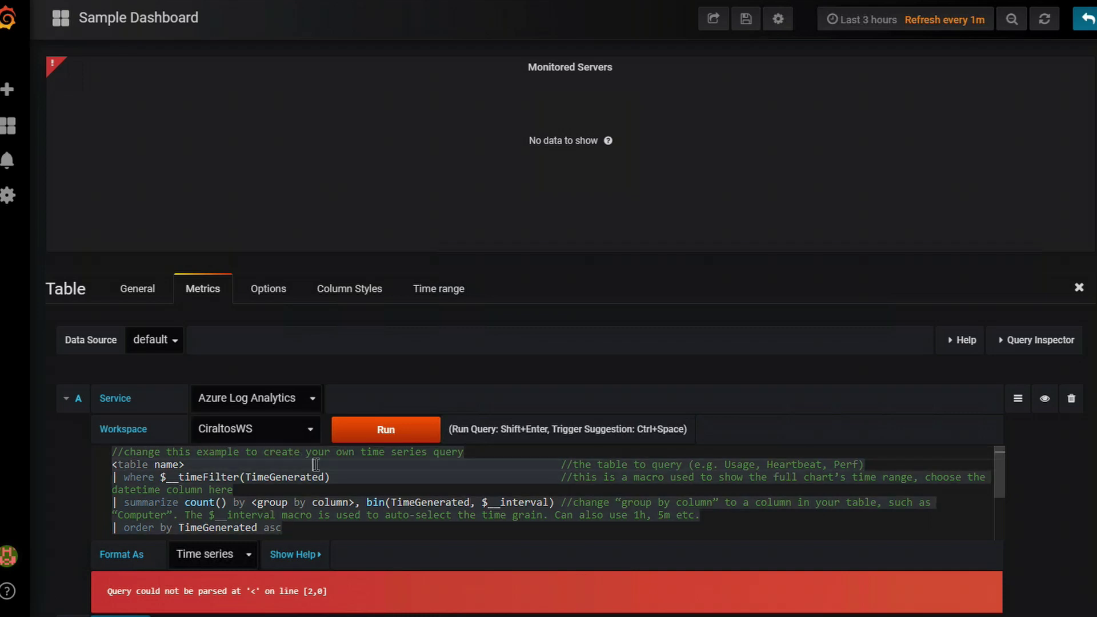
{"action": "key", "text": "ctrl+a"}
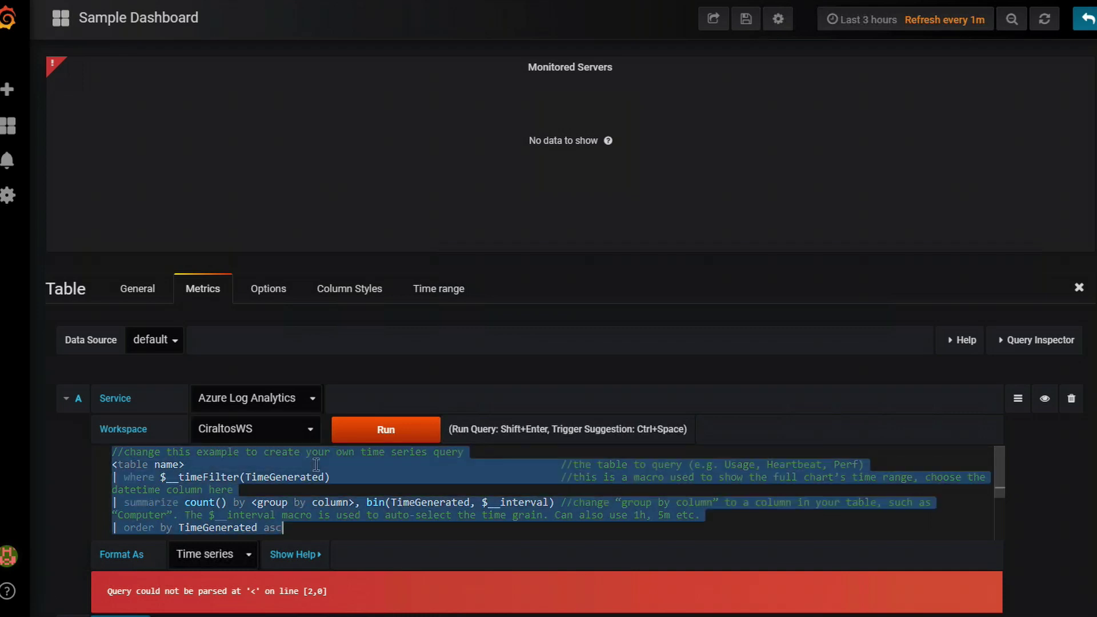
{"action": "key", "text": "Delete"}
{"action": "type", "text": "Heartbeat | where TimeGenerated >= ago(2d) | distinct Computer | order by Computer desc"}
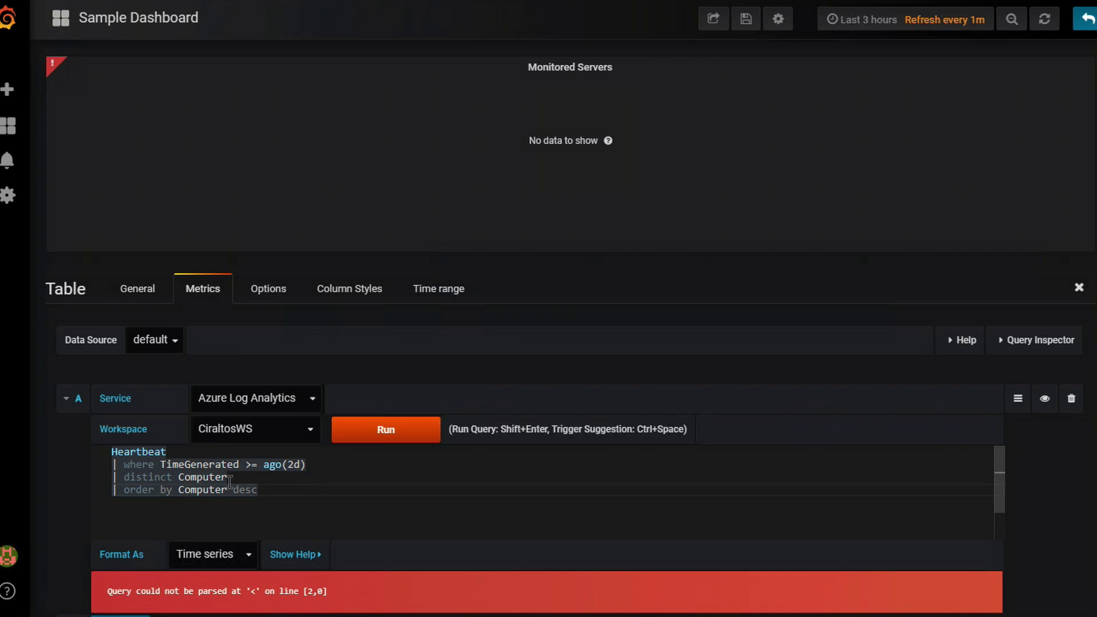
{"action": "key", "text": "shift+Return"}
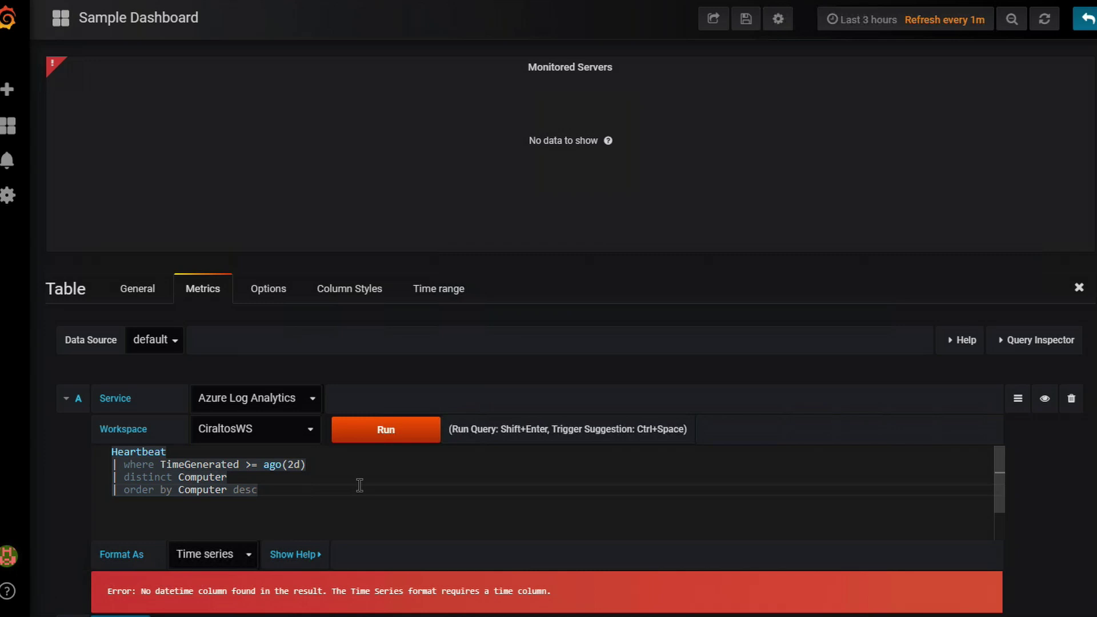
{"action": "left_click", "coordinate": [377, 440]}
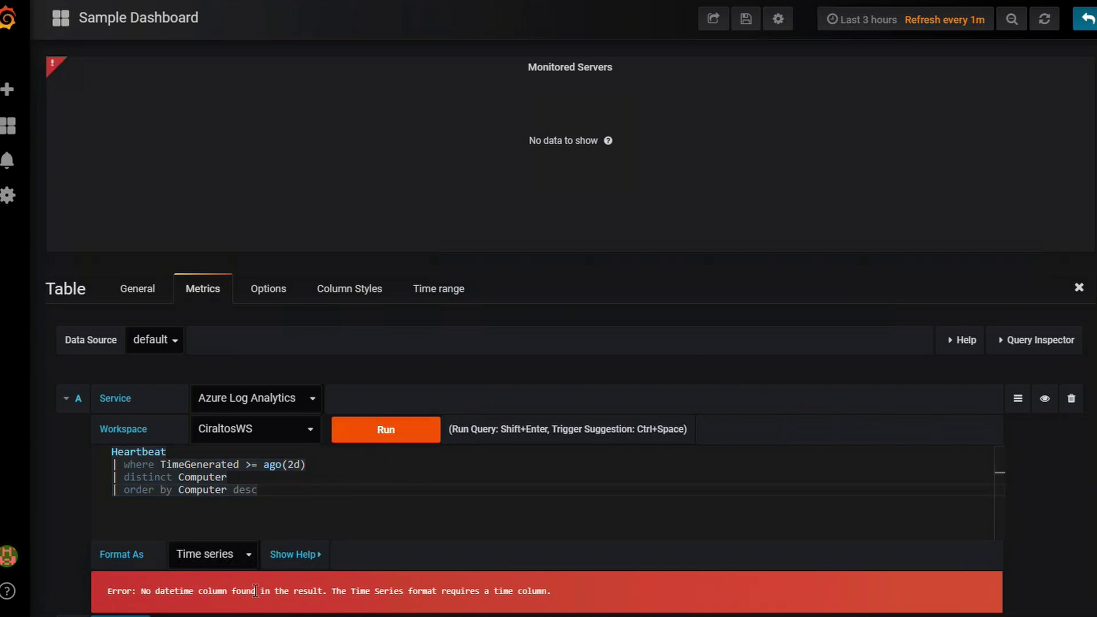
- Format the results as a table, close the editor and save the dashboard
{"action": "left_click", "coordinate": [247, 554]}
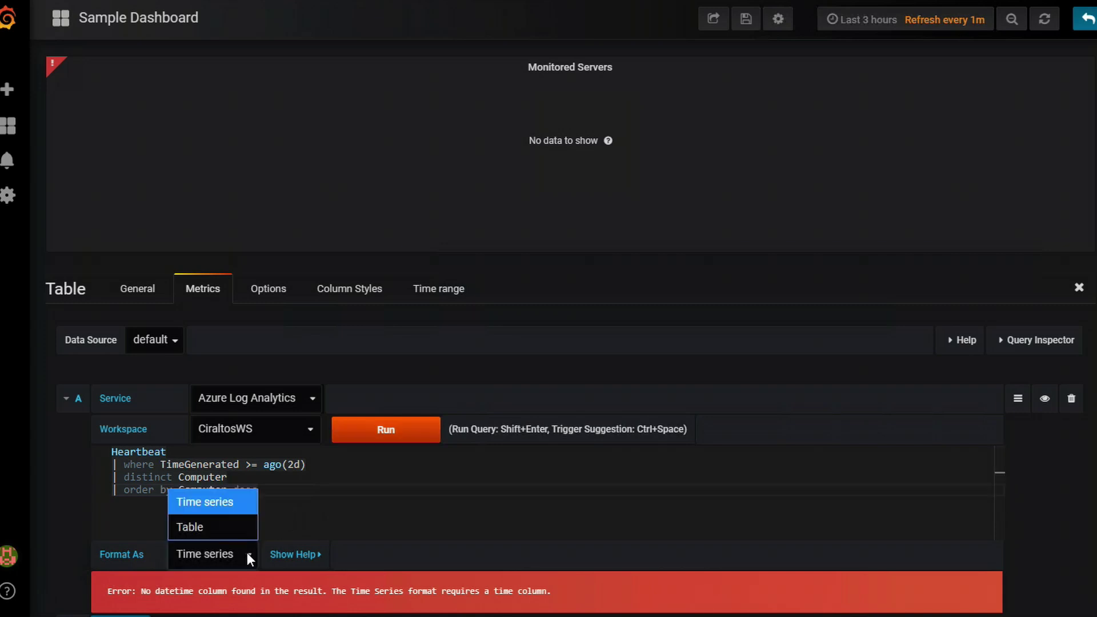
{"action": "left_click", "coordinate": [225, 525]}
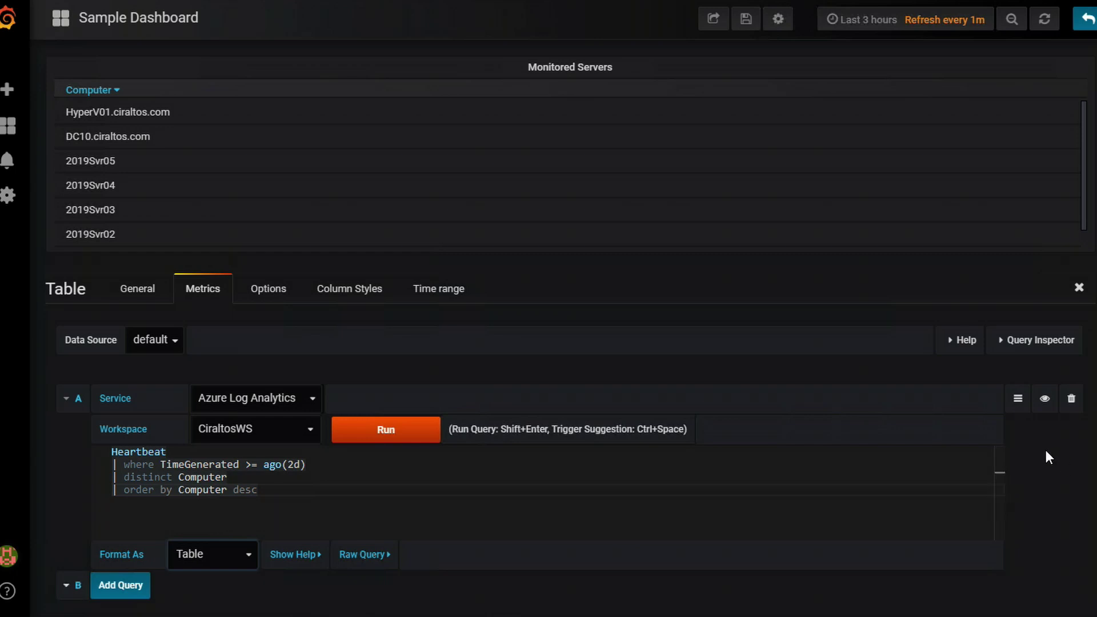
{"action": "left_click", "coordinate": [1080, 290]}
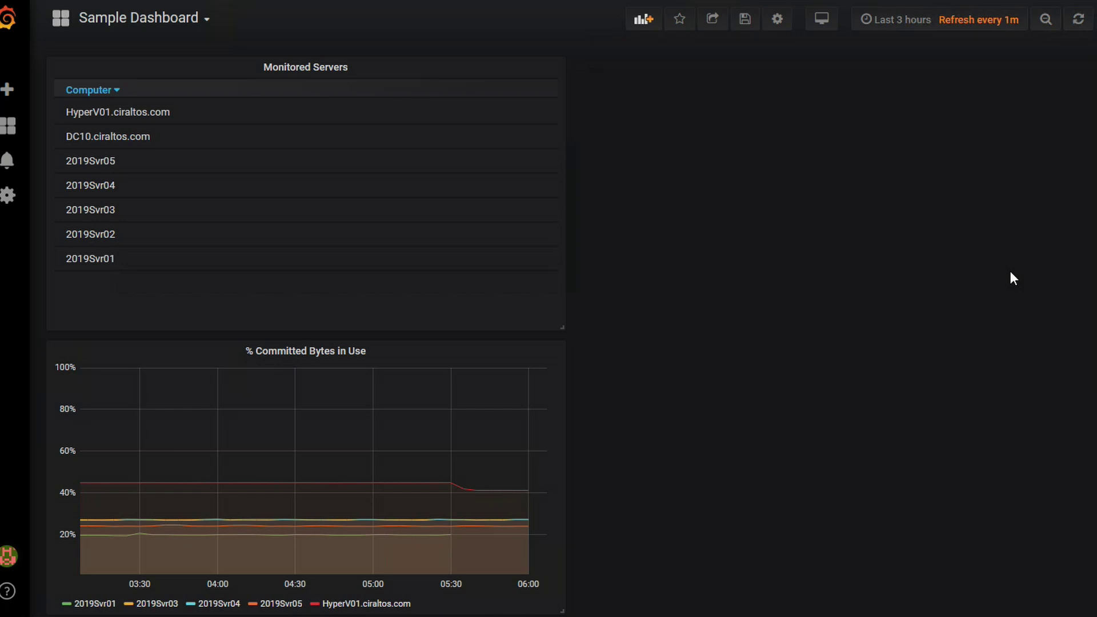
{"action": "left_click", "coordinate": [745, 21]}
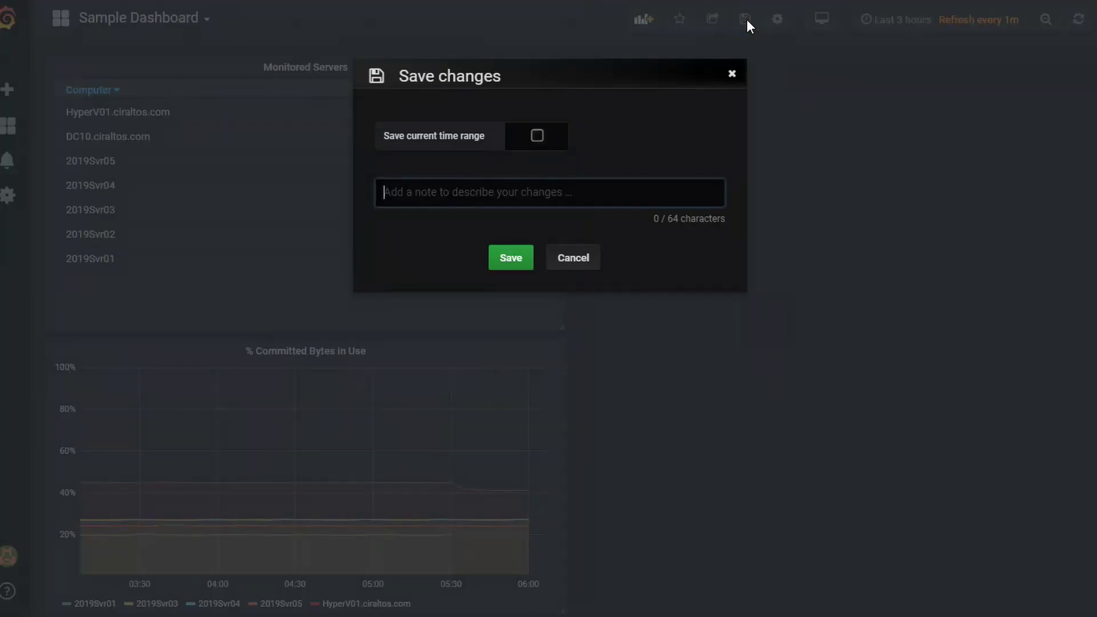
{"action": "left_click", "coordinate": [518, 257]}
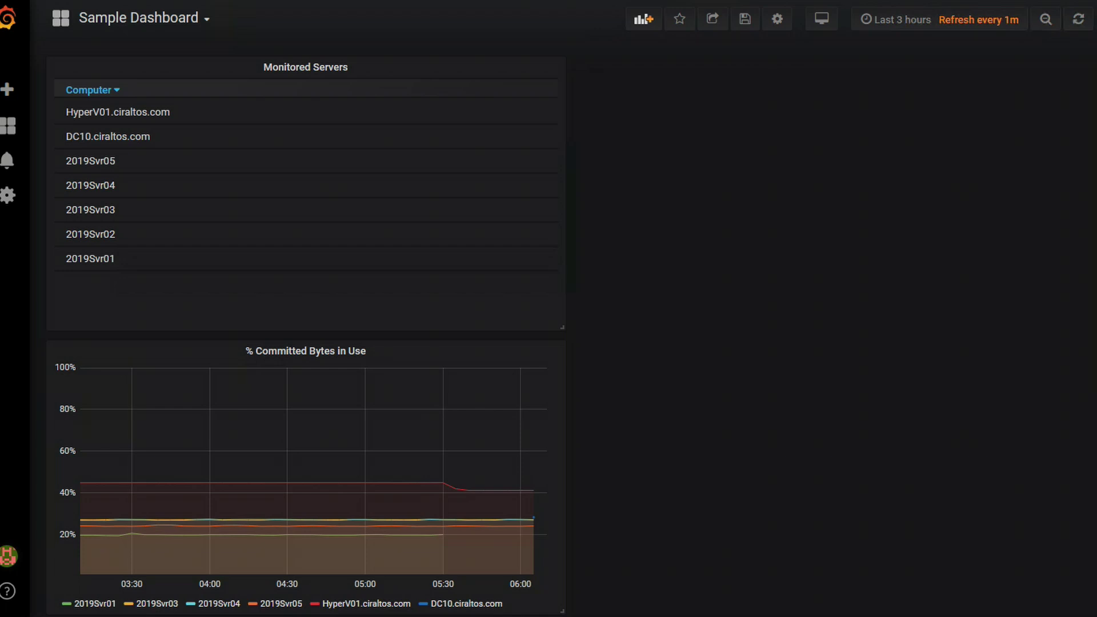
- Add another table panel titled 'Computers Missing Heartbeat 5 Min'
{"action": "left_click", "coordinate": [641, 26]}
{"action": "left_click", "coordinate": [486, 166]}
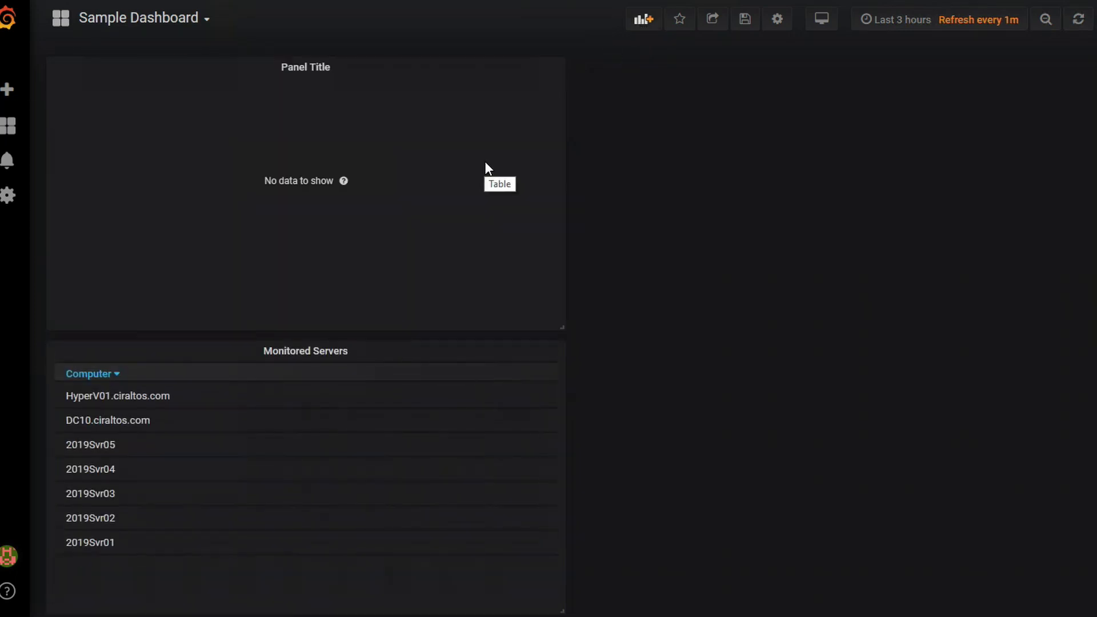
{"action": "left_click", "coordinate": [334, 68]}
{"action": "left_click", "coordinate": [307, 112]}
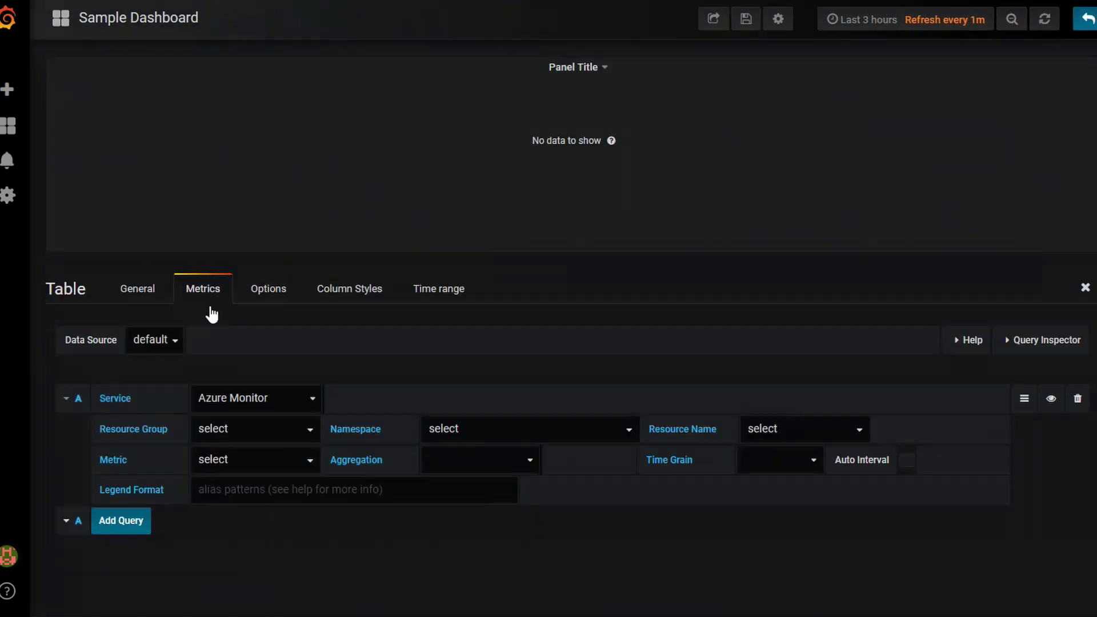
{"action": "left_click", "coordinate": [146, 299]}
{"action": "left_click", "coordinate": [210, 355]}
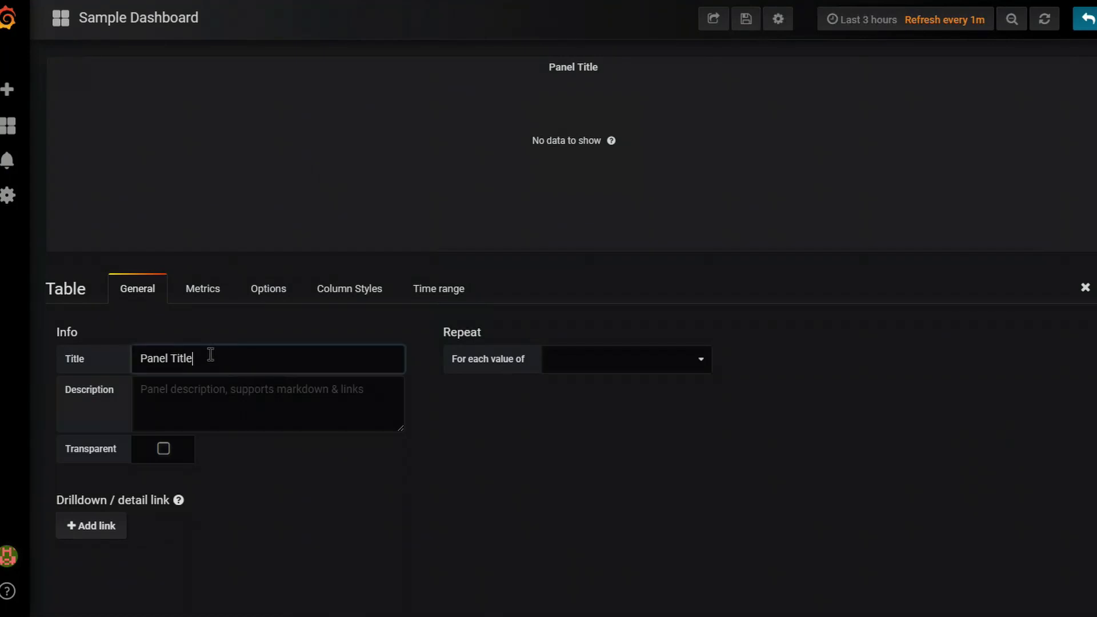
{"action": "left_click_drag", "start_coordinate": [210, 355], "coordinate": [128, 357]}
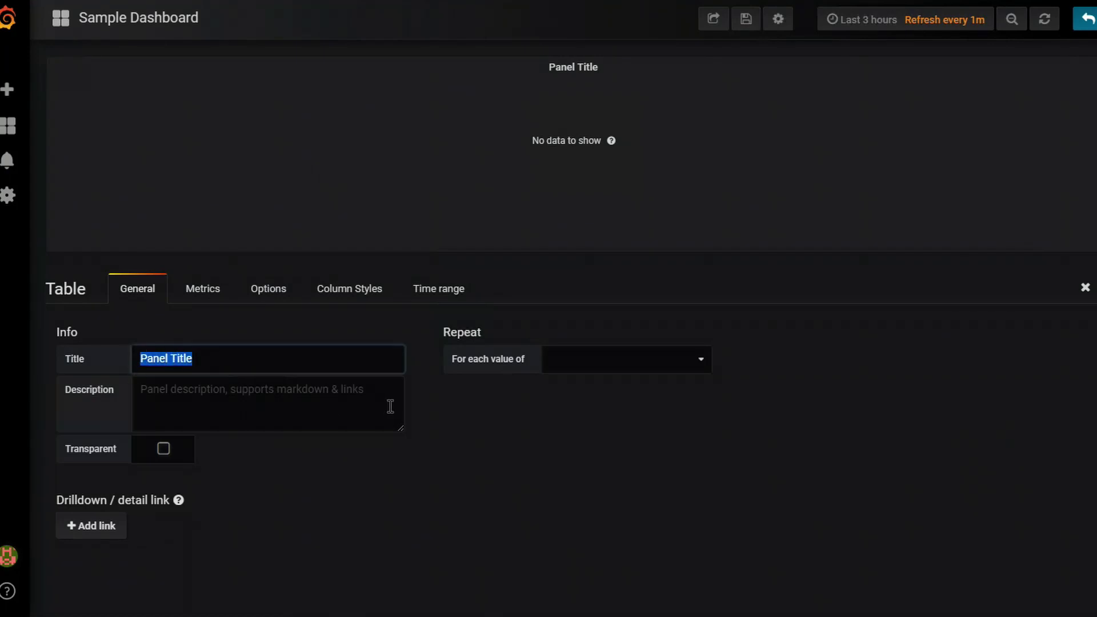
{"action": "type", "text": "Comput"}
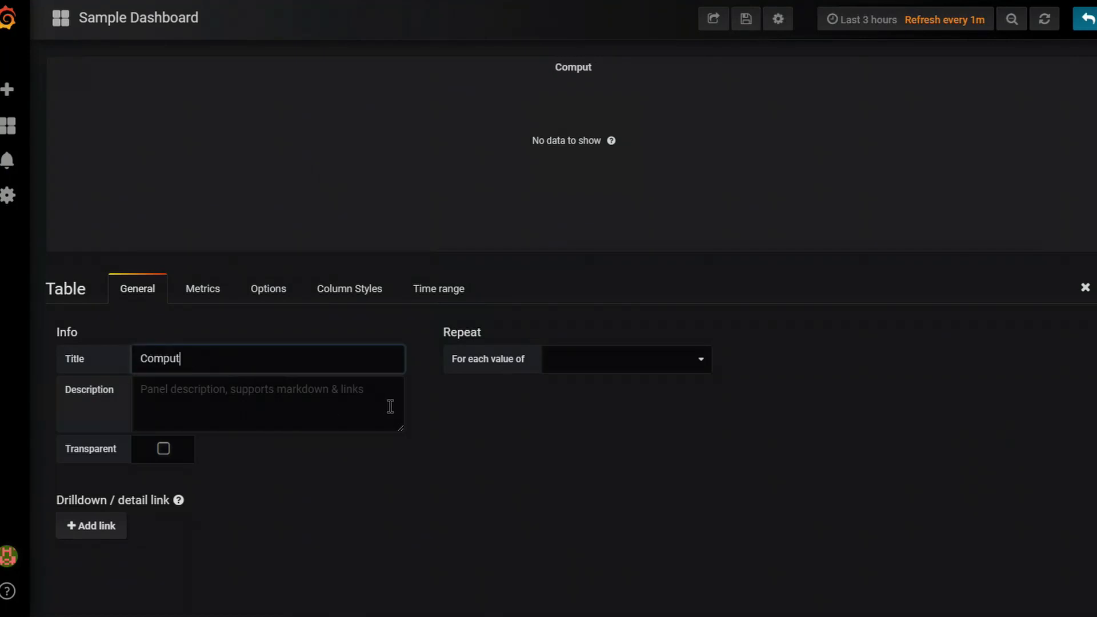
{"action": "type", "text": "ers Missing Heart"}
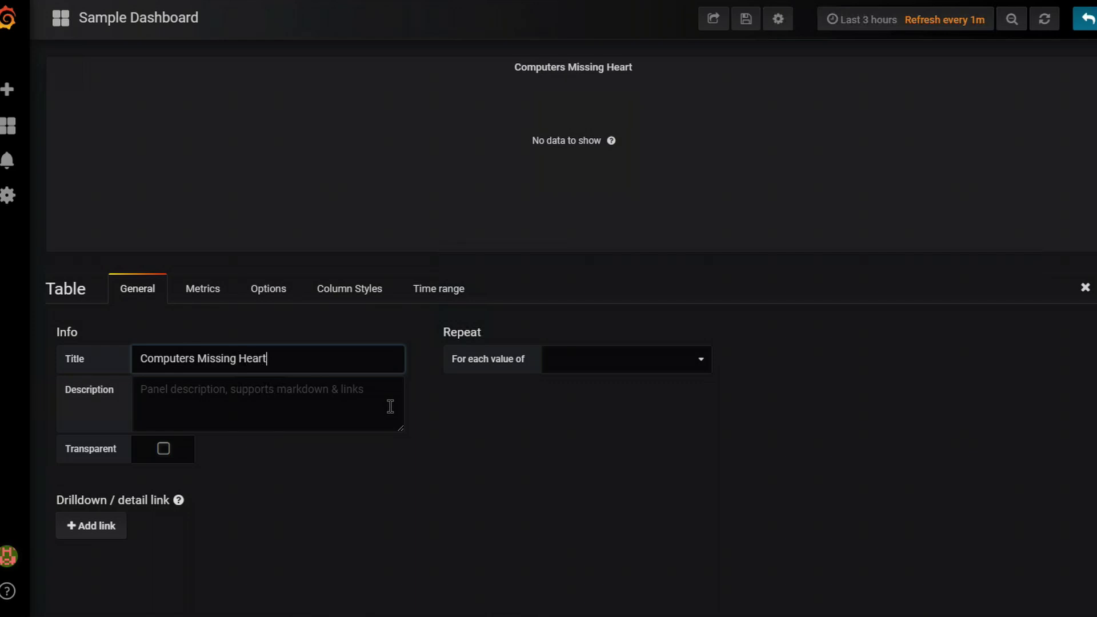
{"action": "type", "text": "beat 5 Min"}
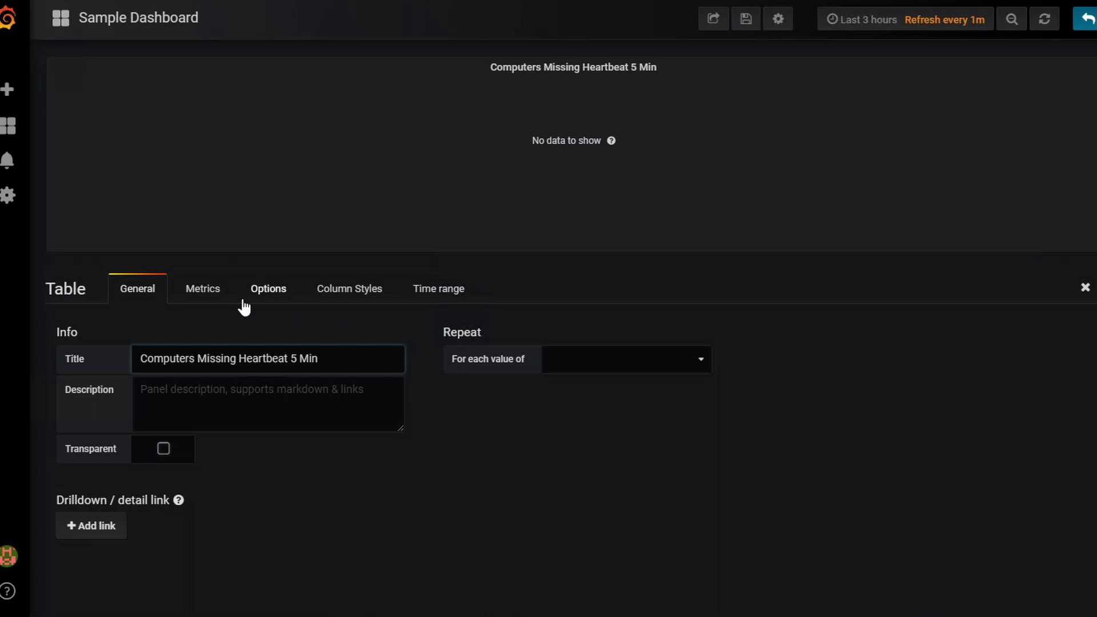
- Run the pasted Heartbeat query against the CiraltosWS Log Analytics workspace, formatted as a table
{"action": "left_click", "coordinate": [208, 290]}
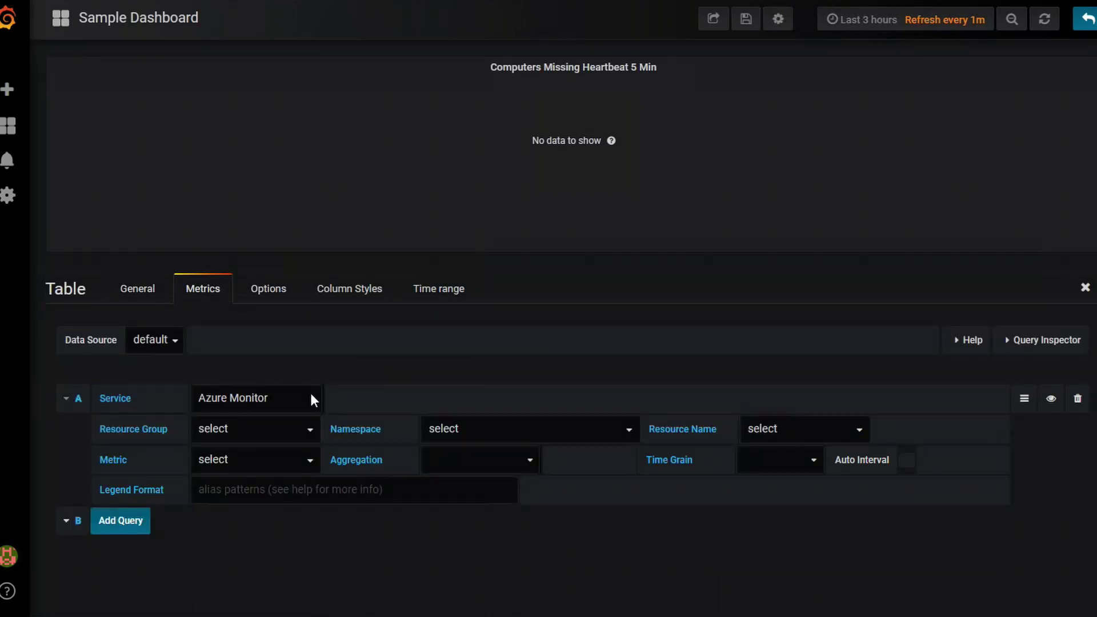
{"action": "left_click", "coordinate": [312, 396]}
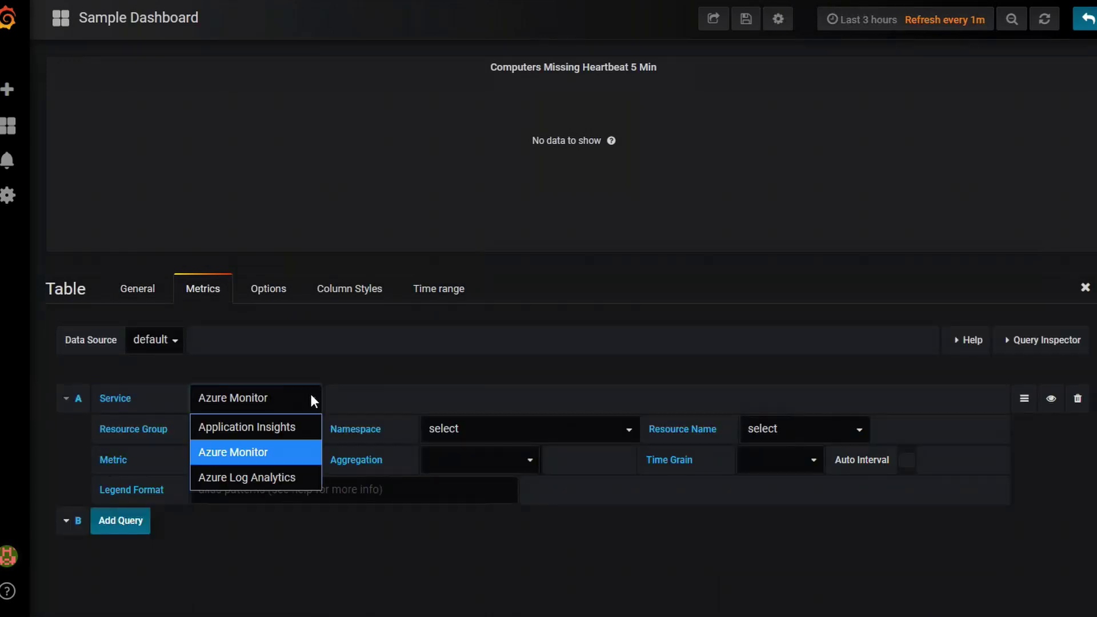
{"action": "left_click", "coordinate": [266, 477]}
{"action": "left_click", "coordinate": [245, 481]}
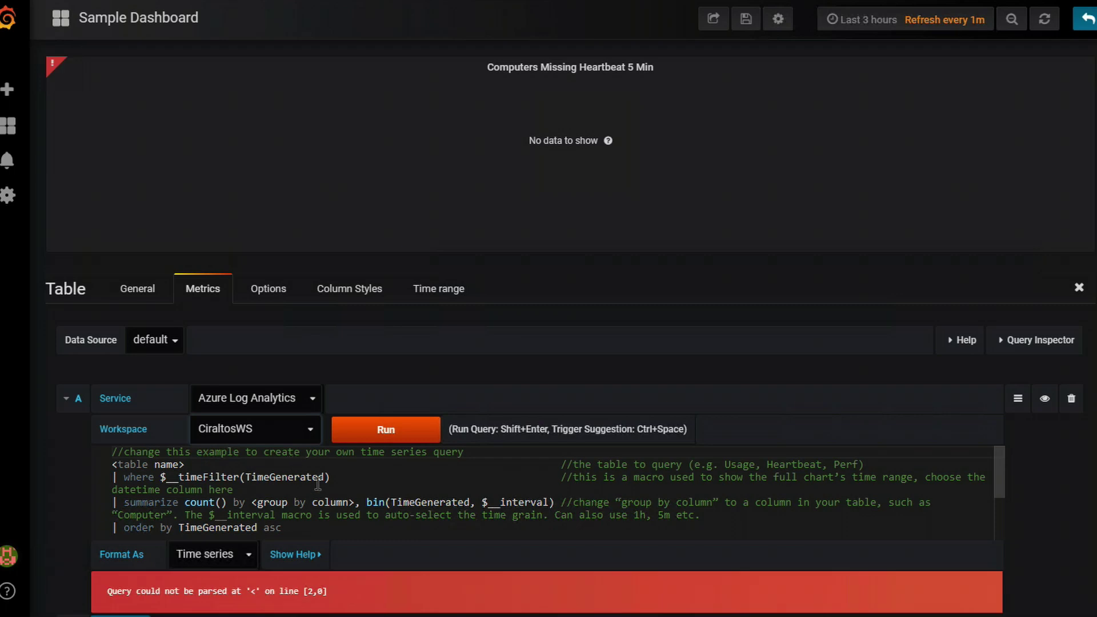
{"action": "key", "text": "ctrl+a"}
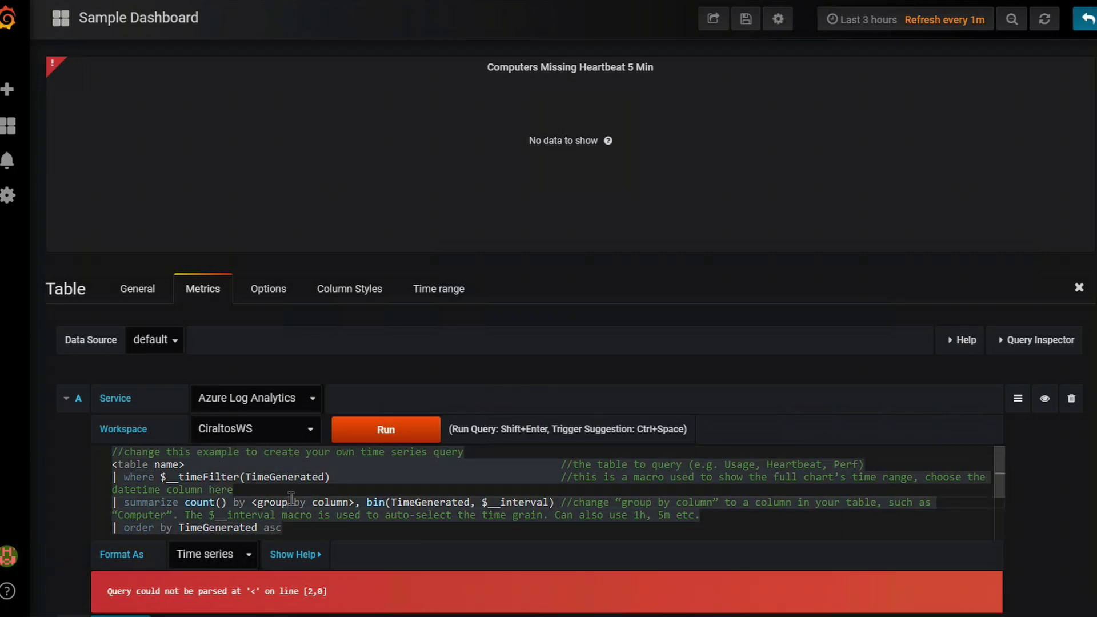
{"action": "key", "text": "ctrl+a"}
{"action": "key", "text": "BackSpace"}
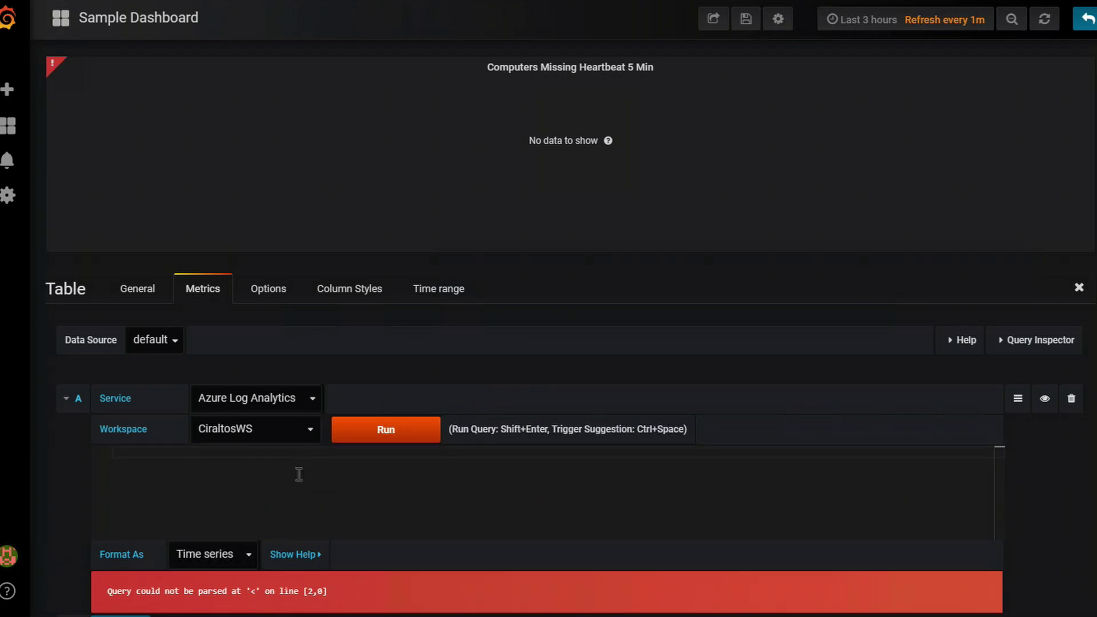
{"action": "type", "text": "Heartbeat | where TimeGenerated >= ago(1d) | summarize LastCall = max(TimeGenerated) by Computer | where LastCall < ago(5m)"}
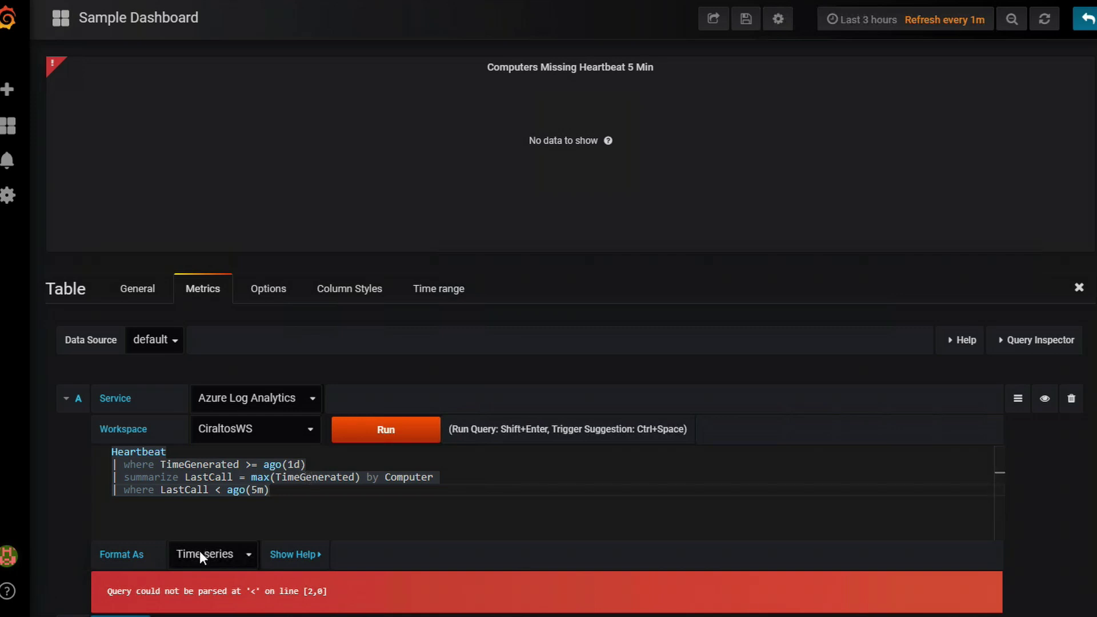
{"action": "left_click", "coordinate": [239, 554]}
{"action": "left_click", "coordinate": [231, 528]}
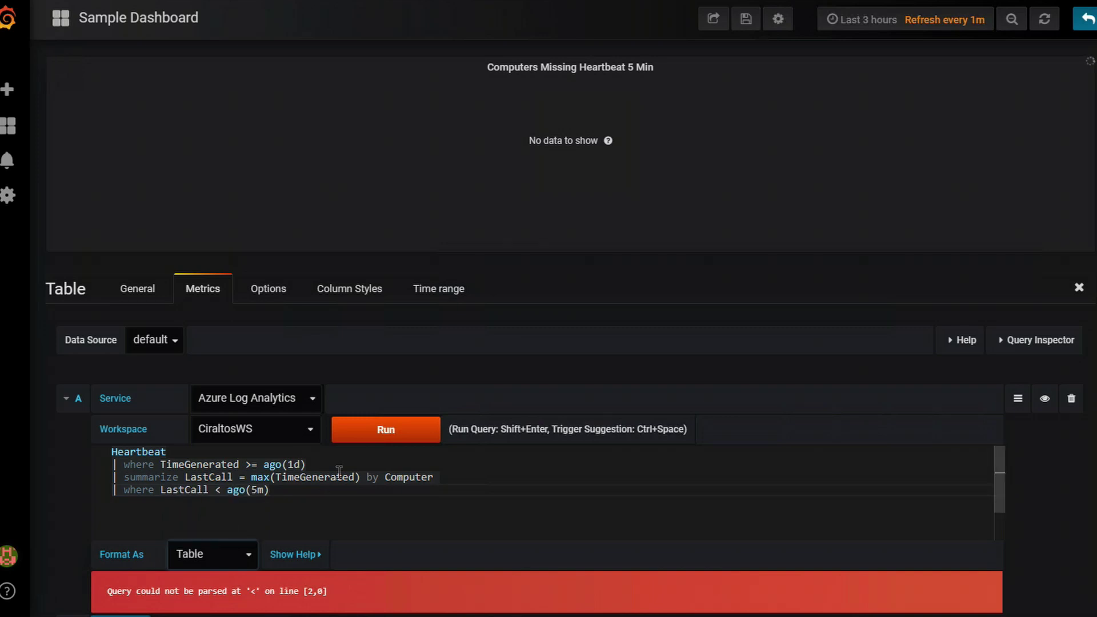
{"action": "left_click", "coordinate": [381, 434]}
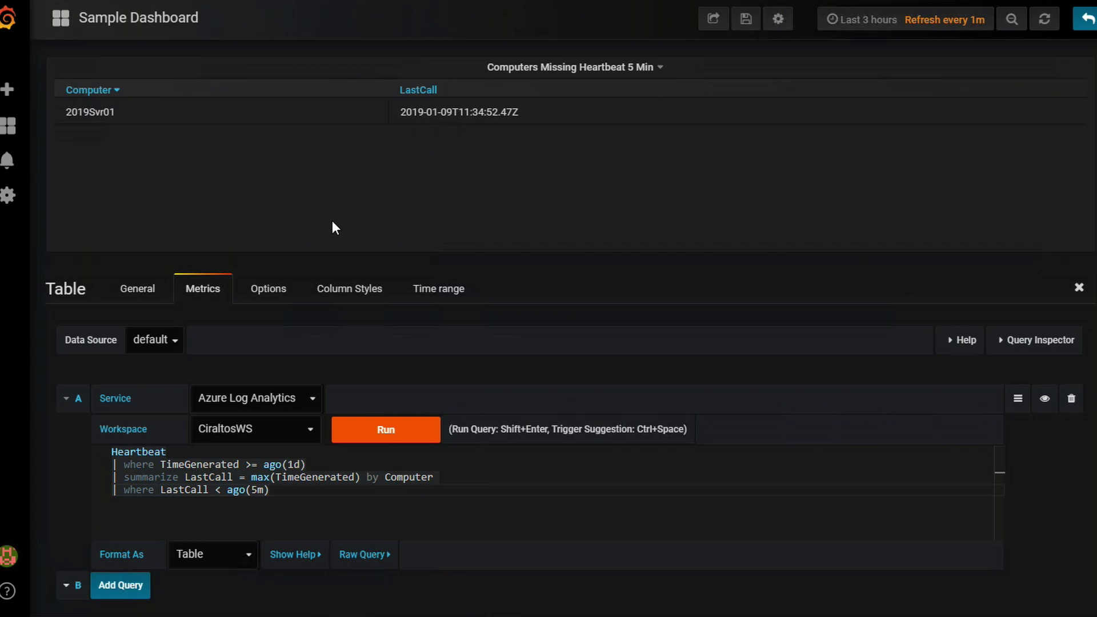
- Add a column style giving the Computer column the header 'Offline Computers'
{"action": "left_click", "coordinate": [349, 292]}
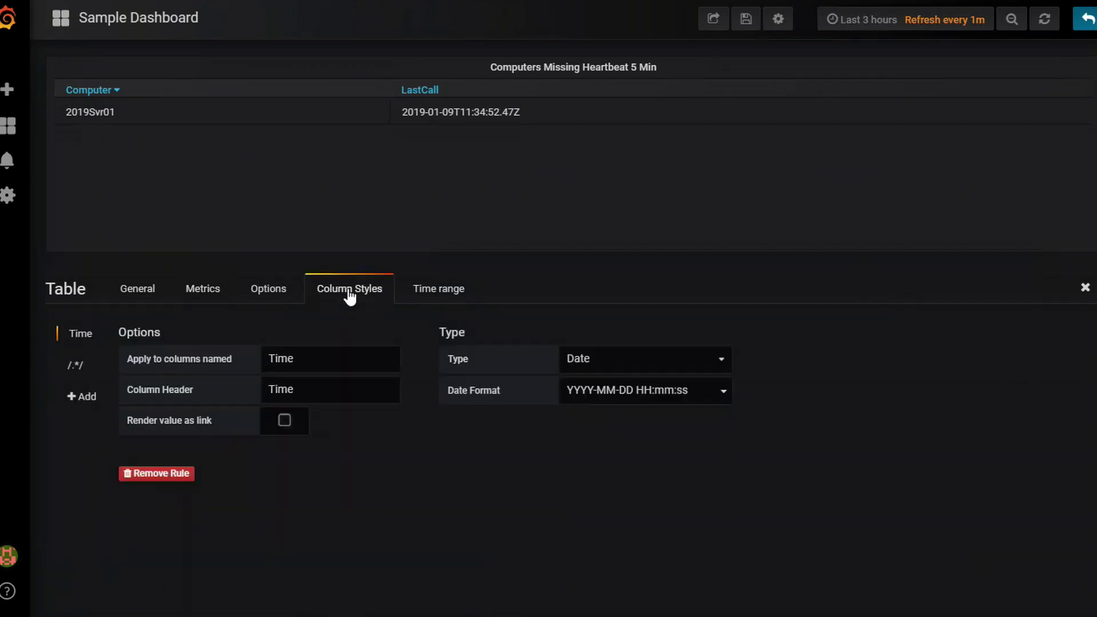
{"action": "left_click", "coordinate": [80, 397]}
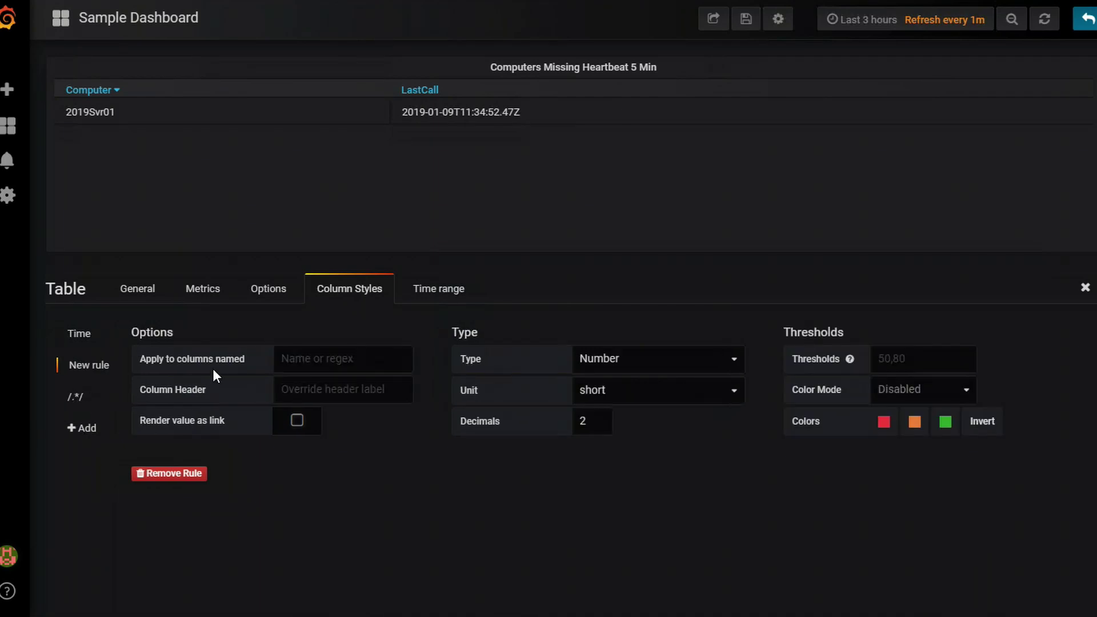
{"action": "left_click", "coordinate": [316, 359]}
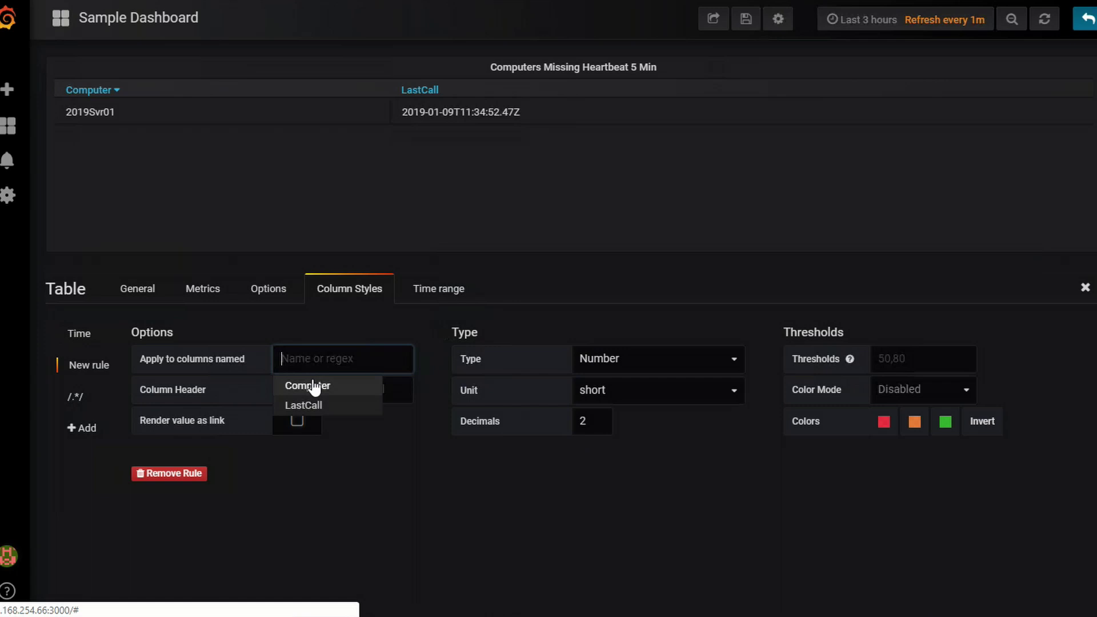
{"action": "left_click", "coordinate": [314, 387]}
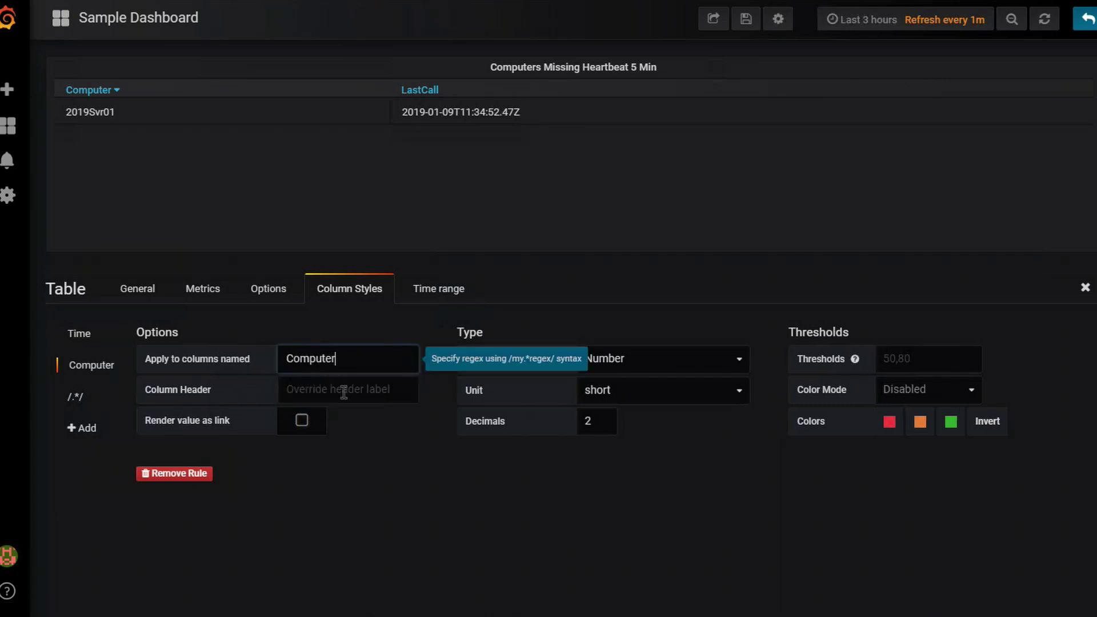
{"action": "left_click", "coordinate": [343, 391]}
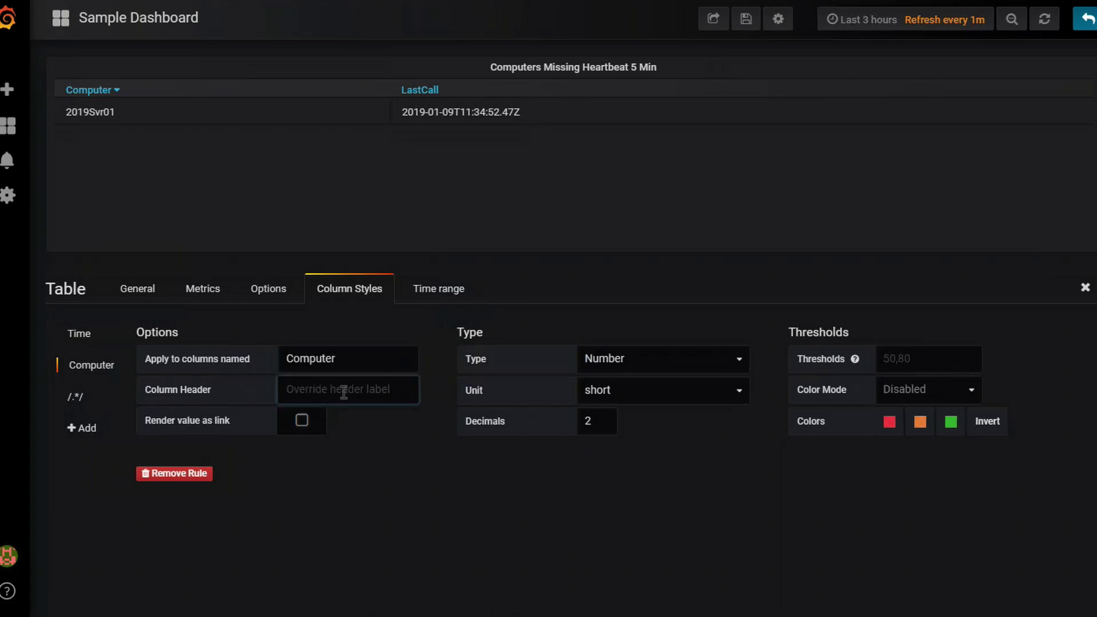
{"action": "type", "text": "Offline Computers"}
- Add a LastCall column style of type Date with format MMMM D, YYYY LT
{"action": "left_click", "coordinate": [87, 429]}
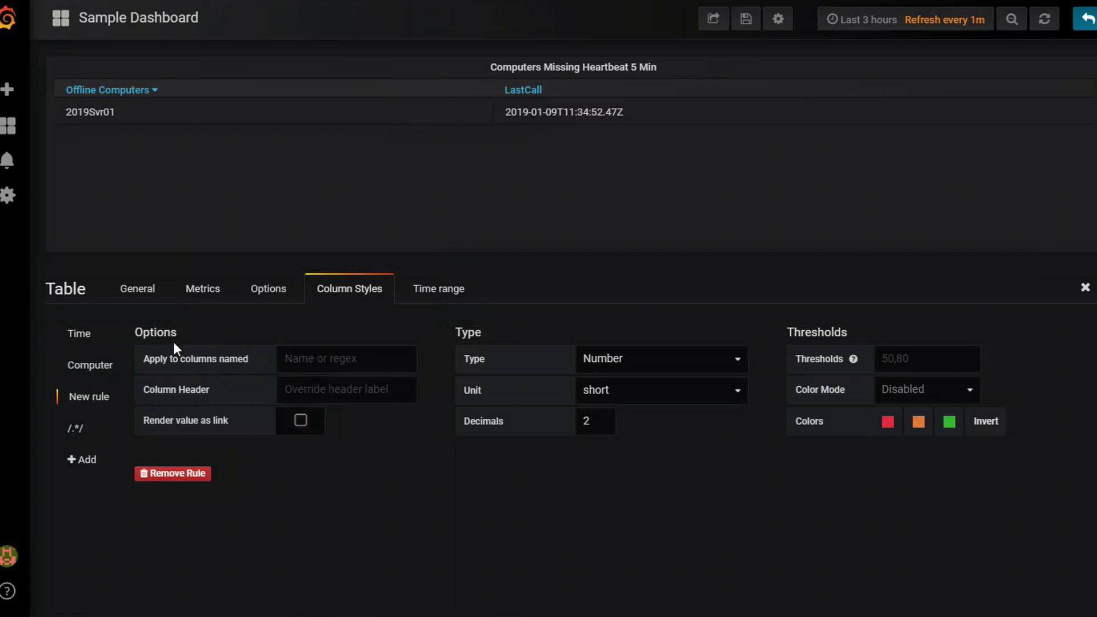
{"action": "left_click", "coordinate": [318, 358]}
{"action": "left_click", "coordinate": [318, 401]}
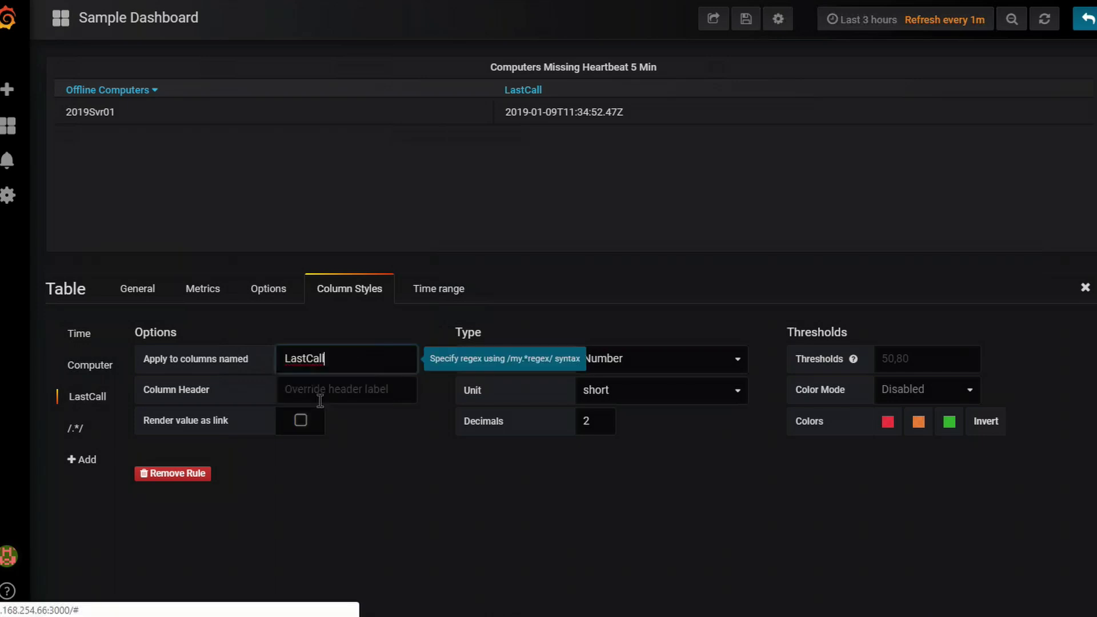
{"action": "left_click", "coordinate": [776, 398]}
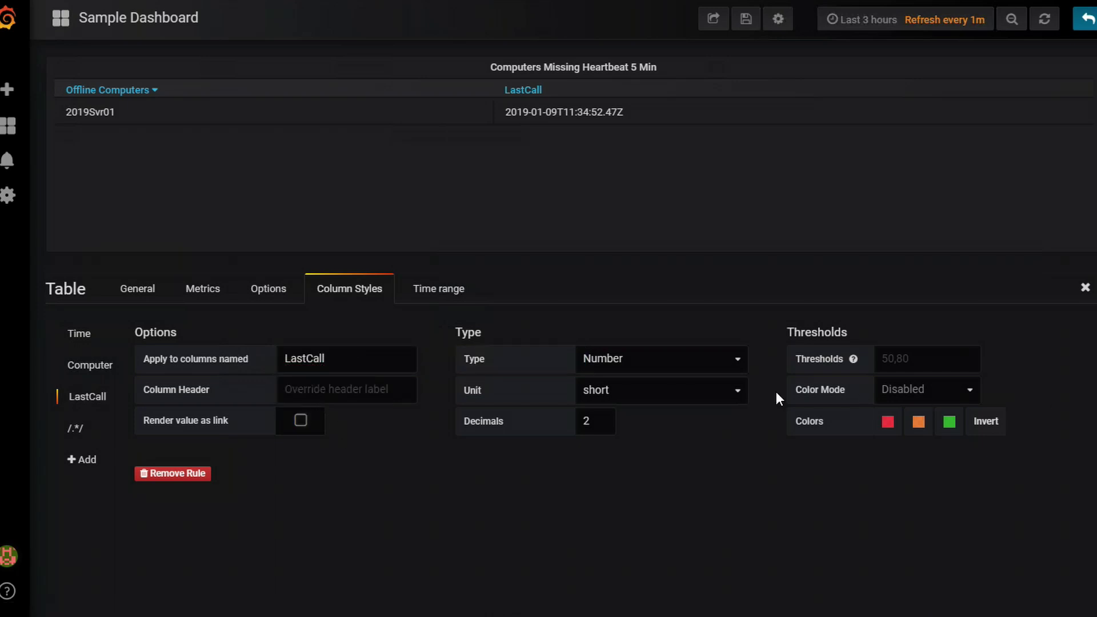
{"action": "left_click", "coordinate": [727, 354]}
{"action": "left_click", "coordinate": [614, 435]}
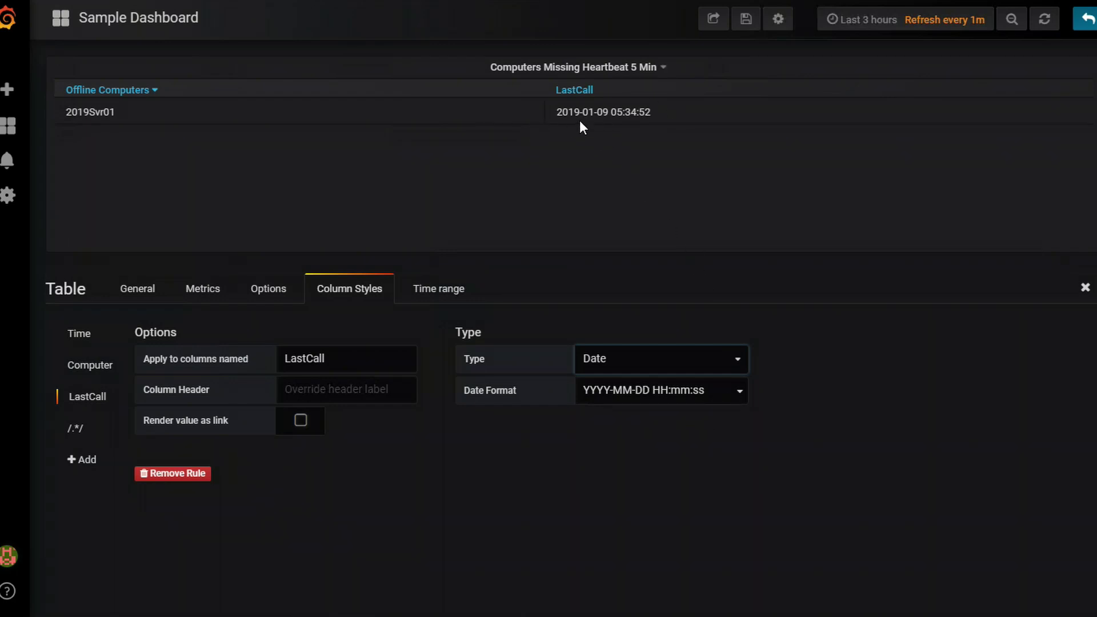
{"action": "left_click", "coordinate": [740, 389]}
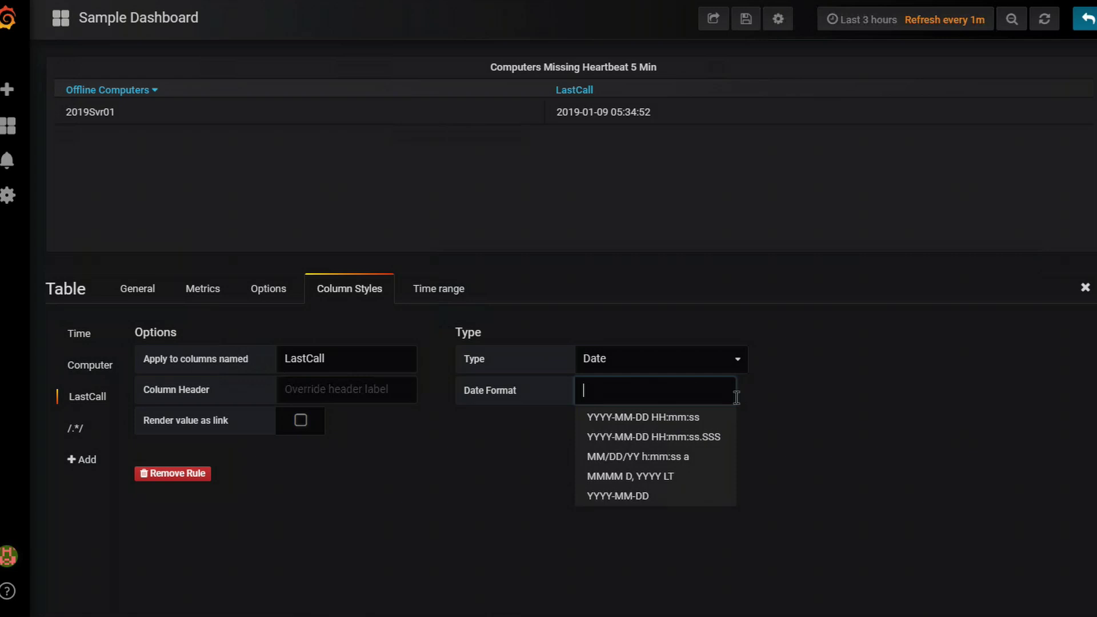
{"action": "left_click", "coordinate": [686, 475]}
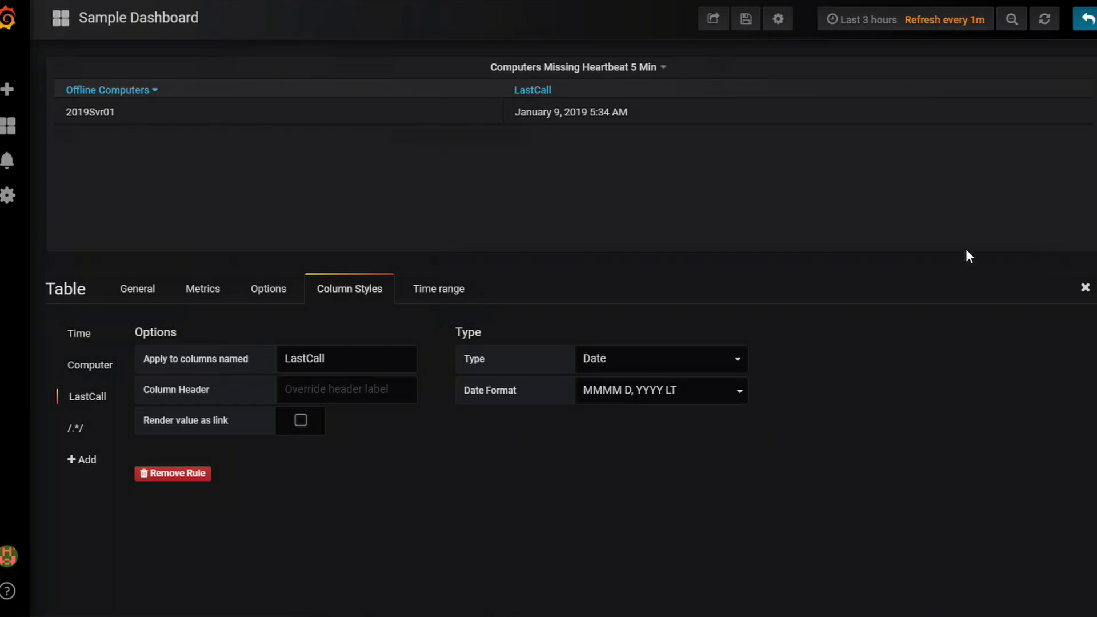
- Close the panel editor, save the Sample Dashboard, and scroll to review the tables
{"action": "left_click", "coordinate": [1085, 288]}
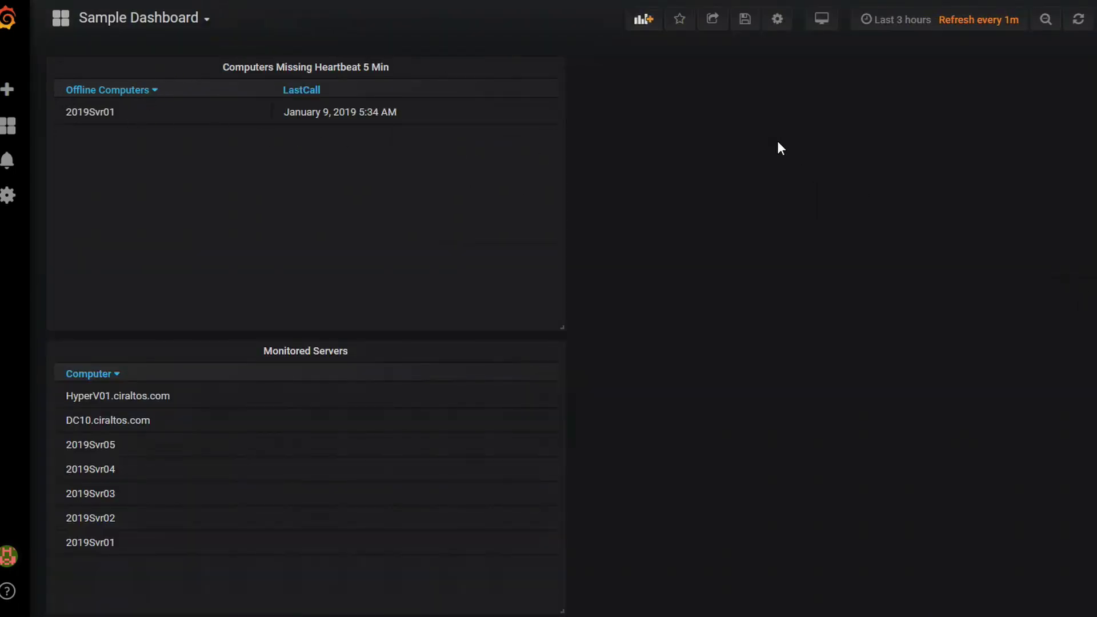
{"action": "left_click", "coordinate": [744, 19]}
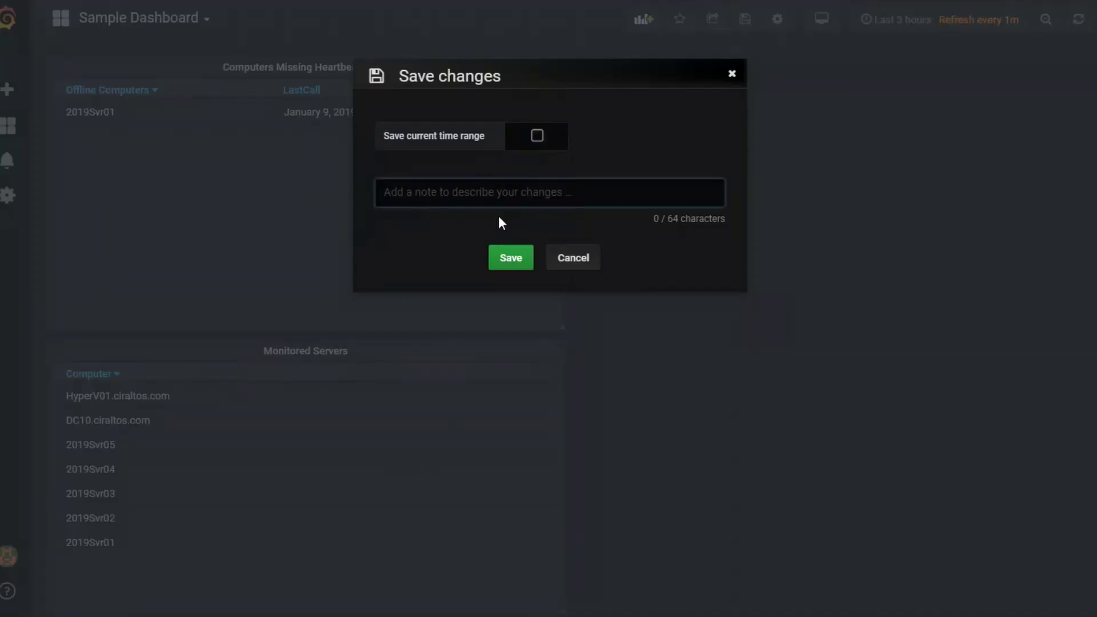
{"action": "left_click", "coordinate": [508, 259]}
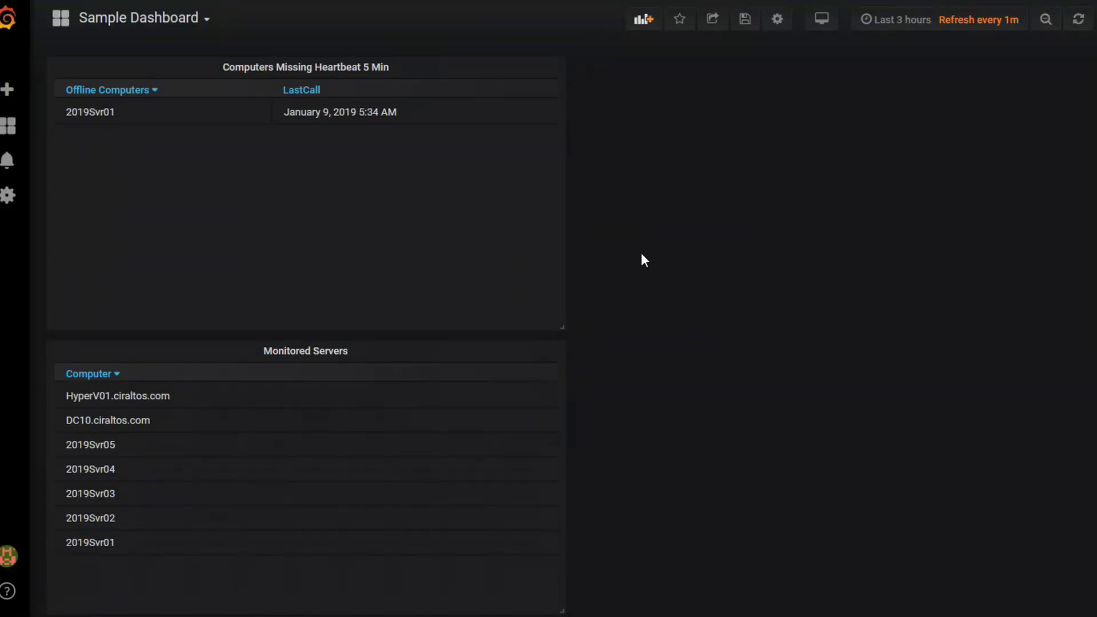
{"action": "scroll", "coordinate": [642, 260], "scroll_direction": "down", "scroll_amount": 10}
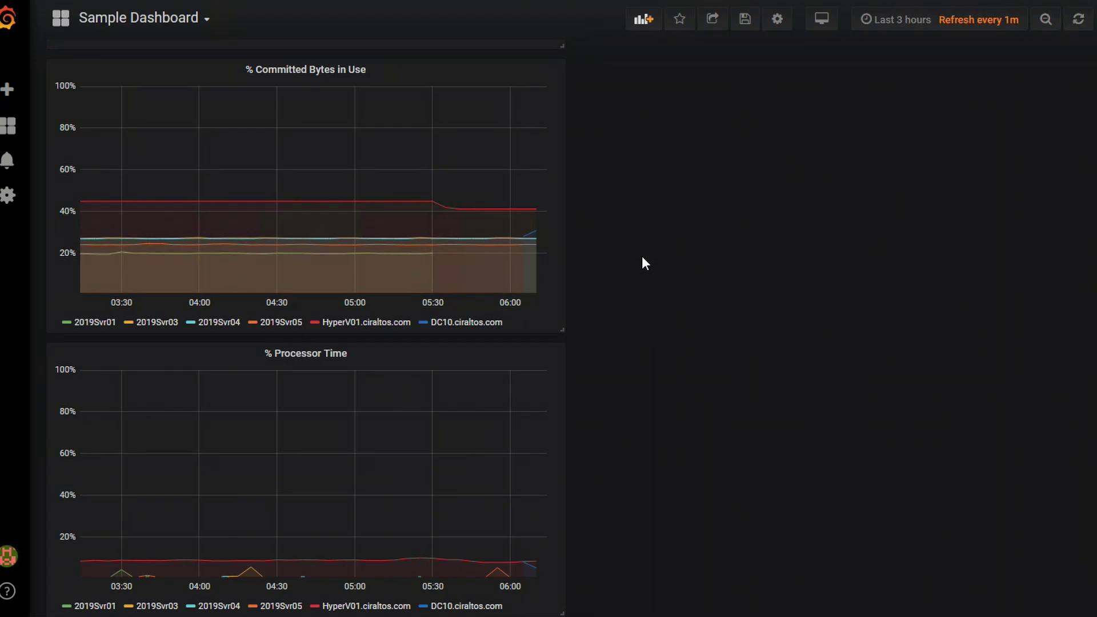
{"action": "scroll", "coordinate": [645, 261], "scroll_direction": "up", "scroll_amount": 10}
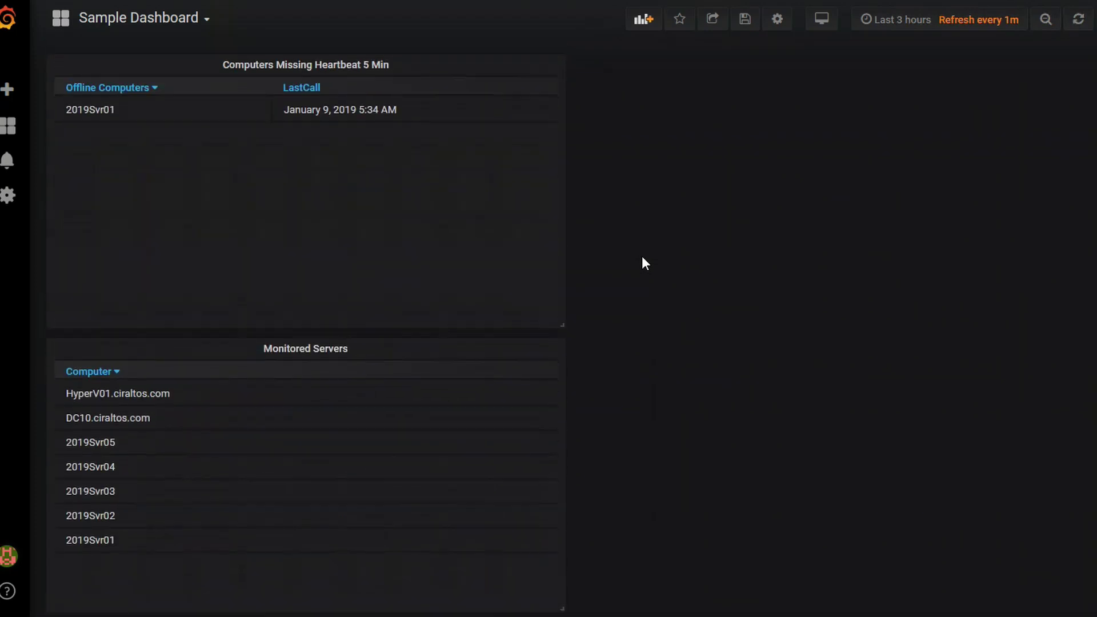
{"action": "scroll", "coordinate": [643, 259], "scroll_direction": "down", "scroll_amount": 10}
{"action": "scroll", "coordinate": [642, 260], "scroll_direction": "up", "scroll_amount": 5}
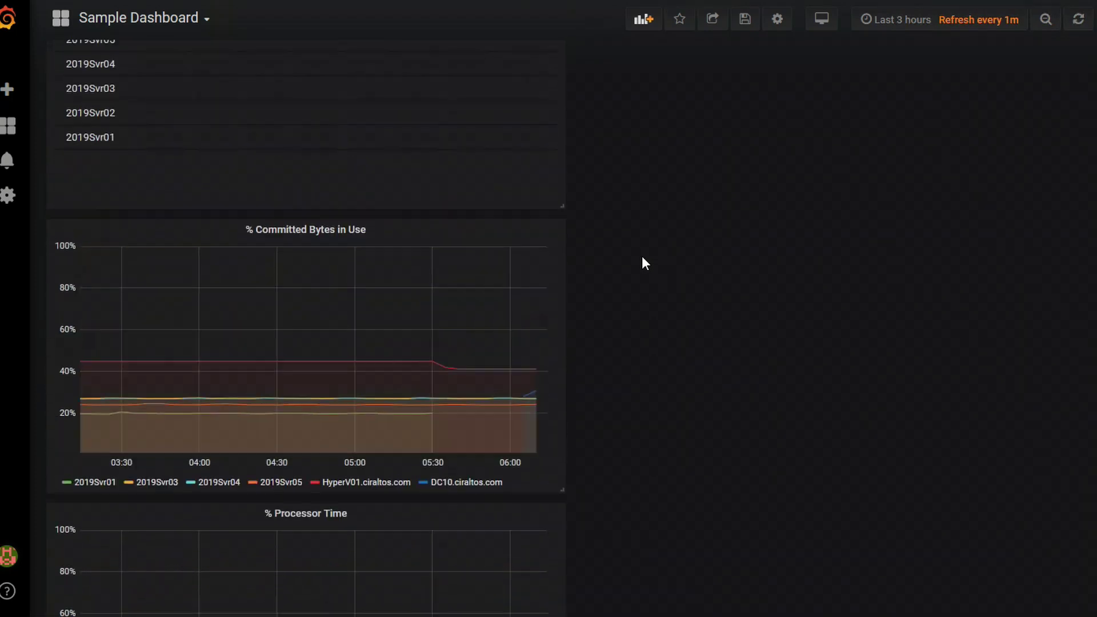
{"action": "scroll", "coordinate": [560, 322], "scroll_direction": "up", "scroll_amount": 2}
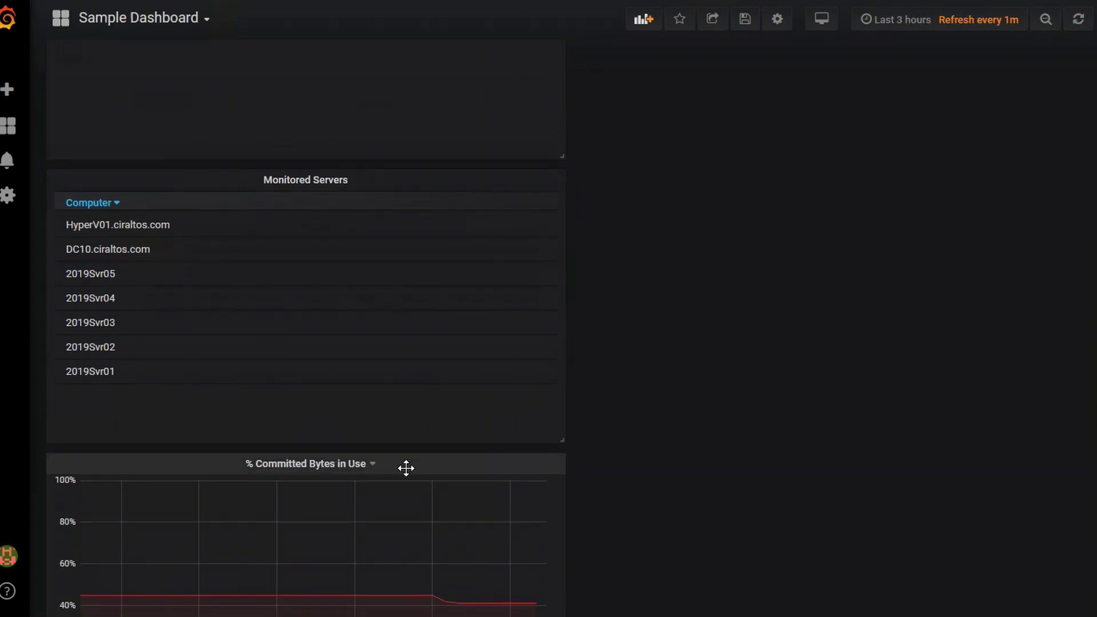
- Place the % Committed Bytes and % Processor Time graphs side by side at the top
{"action": "left_click_drag", "start_coordinate": [405, 468], "coordinate": [396, 68]}
{"action": "scroll", "coordinate": [462, 343], "scroll_direction": "down", "scroll_amount": 10}
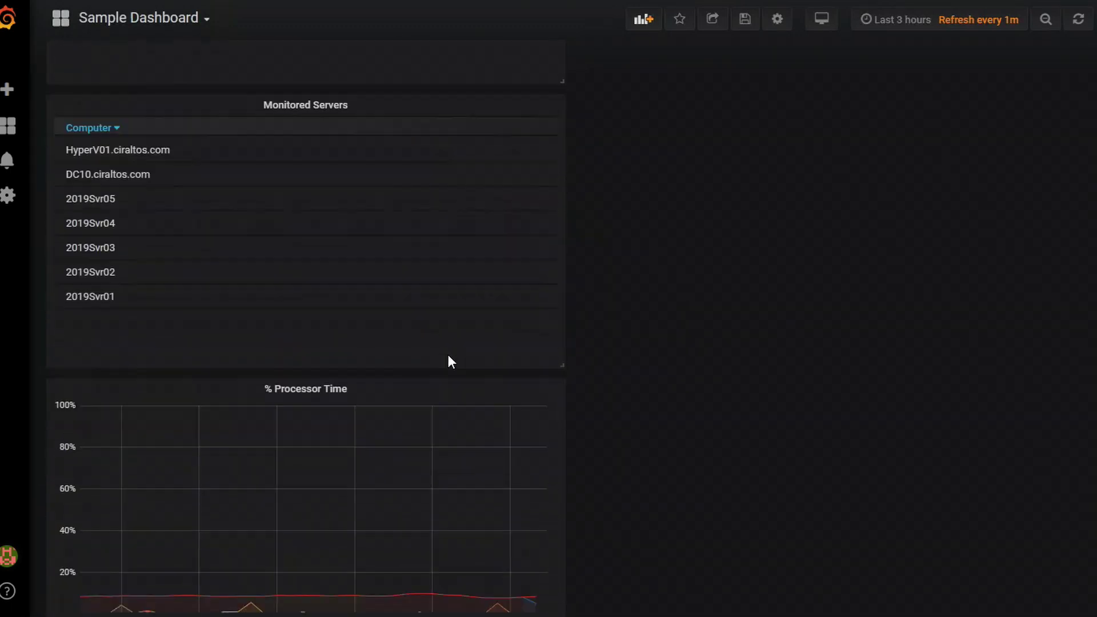
{"action": "left_click_drag", "start_coordinate": [401, 355], "coordinate": [897, 77]}
- Move the Monitored Servers table above the Computers Missing Heartbeat table
{"action": "scroll", "coordinate": [787, 168], "scroll_direction": "up", "scroll_amount": 4}
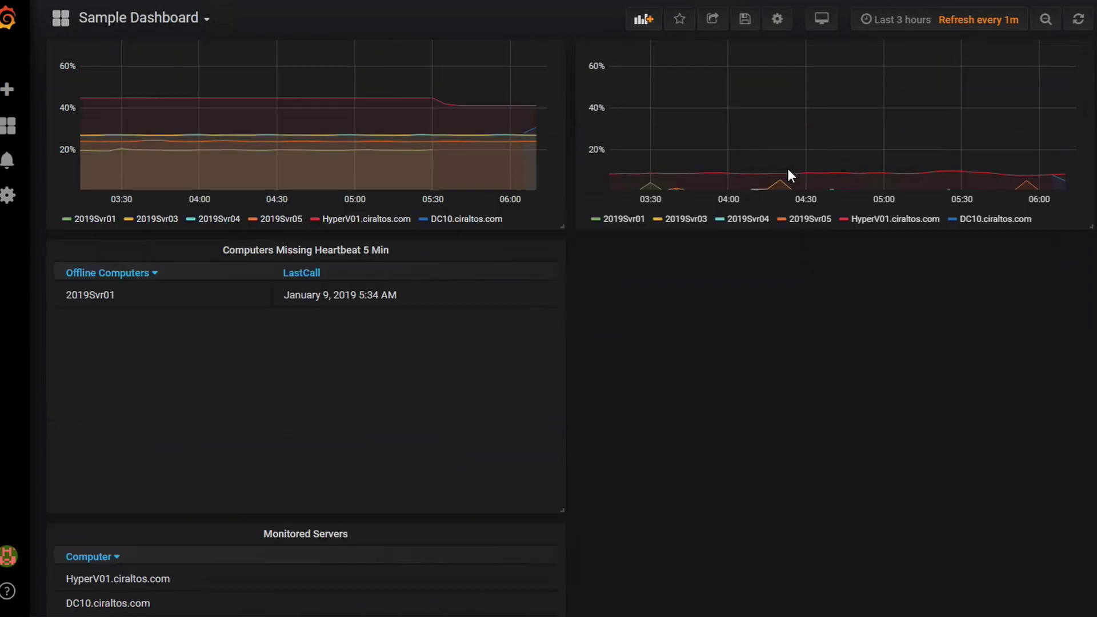
{"action": "scroll", "coordinate": [784, 175], "scroll_direction": "down", "scroll_amount": 4}
{"action": "scroll", "coordinate": [782, 184], "scroll_direction": "down", "scroll_amount": 1}
{"action": "scroll", "coordinate": [698, 164], "scroll_direction": "up", "scroll_amount": 2}
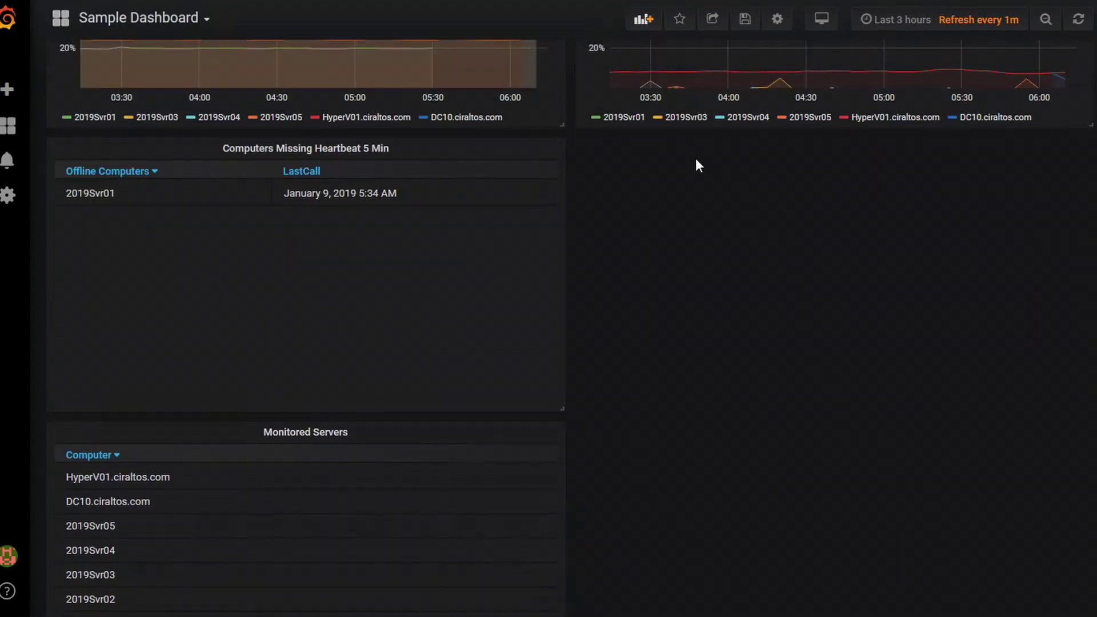
{"action": "left_click_drag", "start_coordinate": [399, 436], "coordinate": [264, 160]}
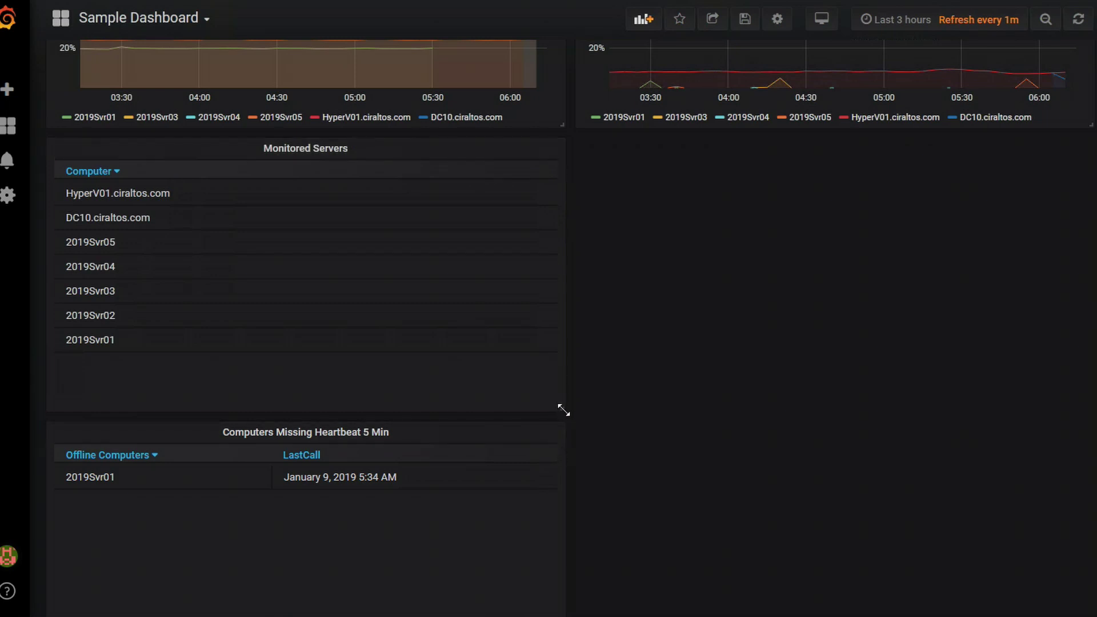
- Shrink Monitored Servers and the Computers Missing Heartbeat 5 Min table to sit side by side
{"action": "left_click_drag", "start_coordinate": [563, 410], "coordinate": [588, 444]}
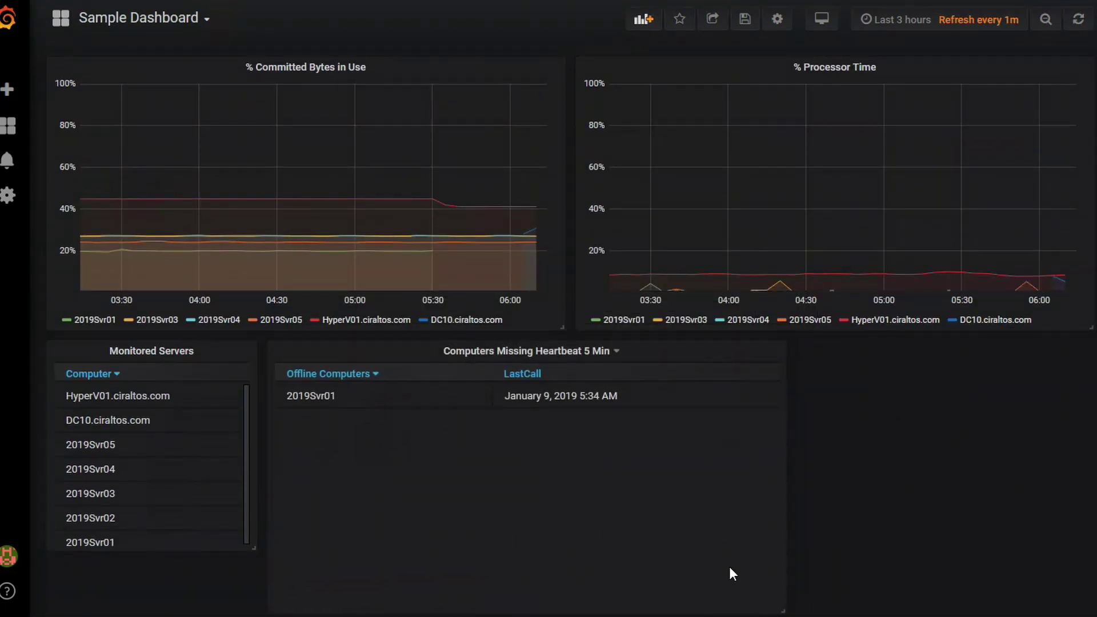
{"action": "left_click_drag", "start_coordinate": [784, 611], "coordinate": [685, 557]}
{"action": "left_click_drag", "start_coordinate": [674, 551], "coordinate": [568, 541]}
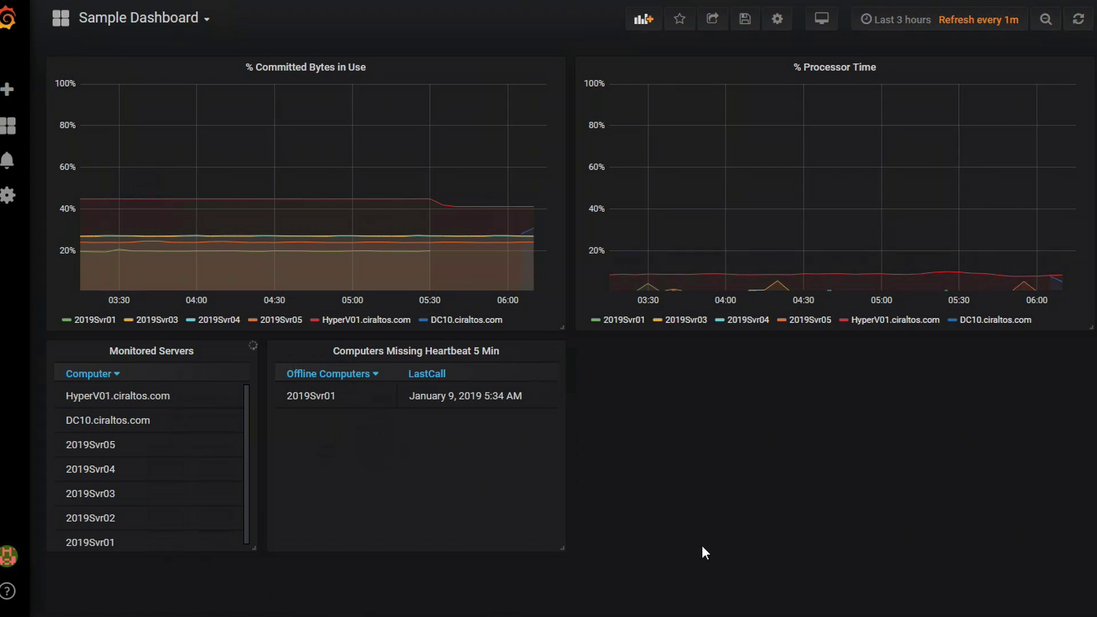